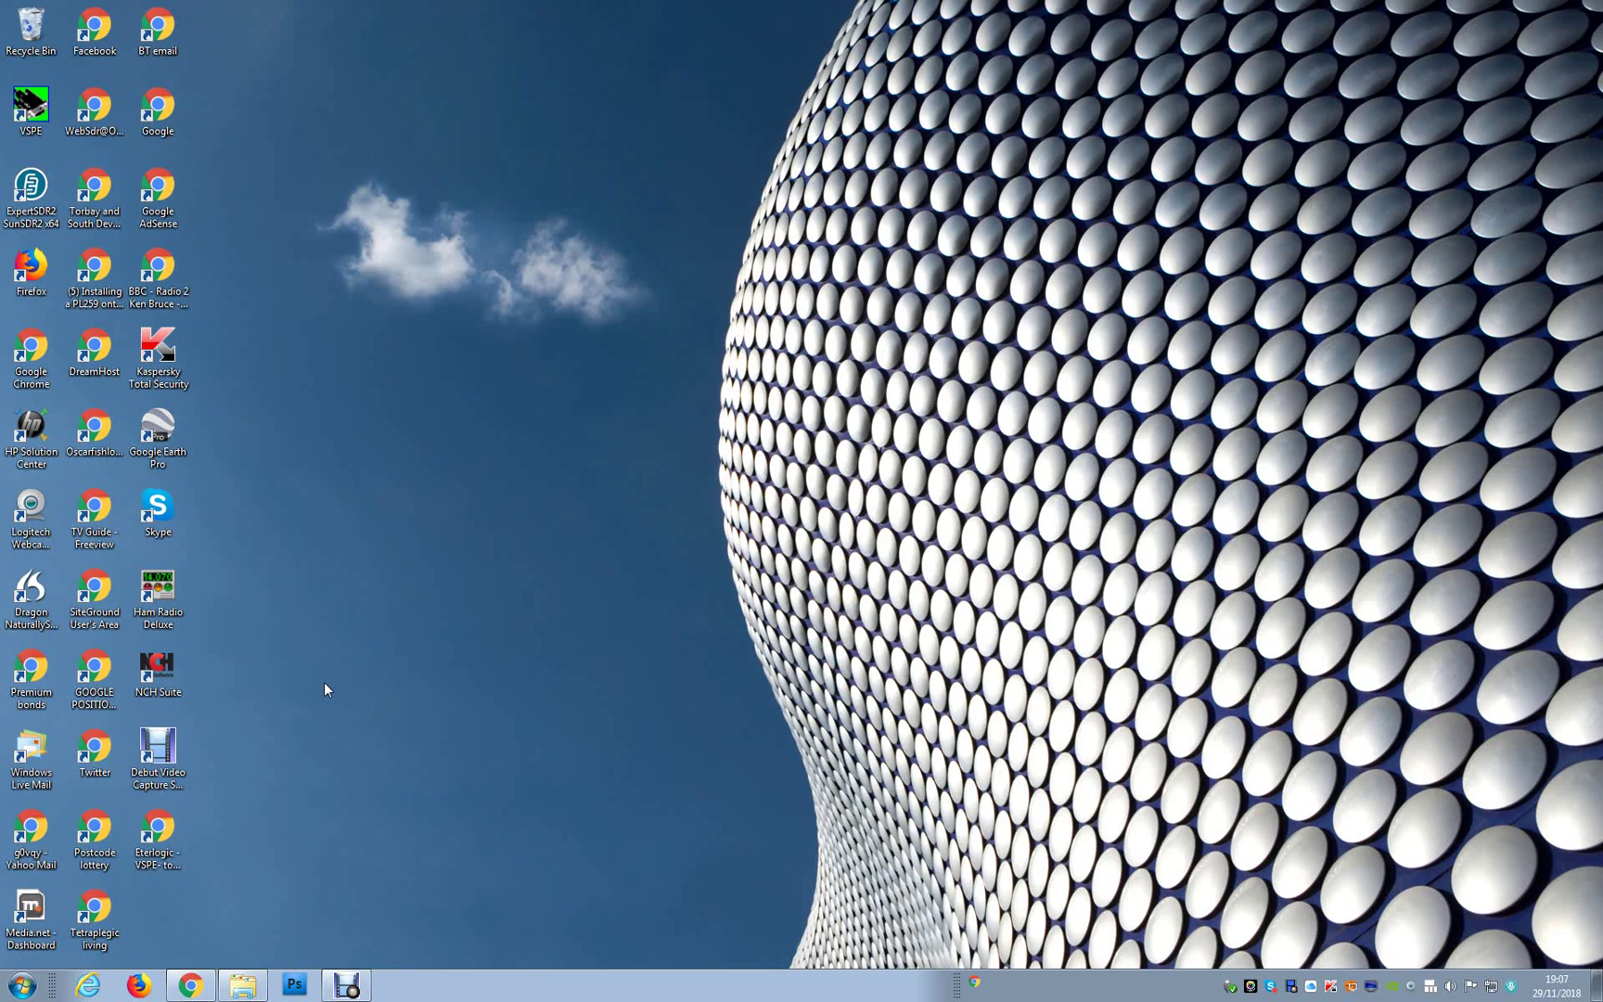
- Launch VSPE, decline ordering the 64-bit licence and dismiss the licence reminder
click(17, 104)
double_click(17, 104)
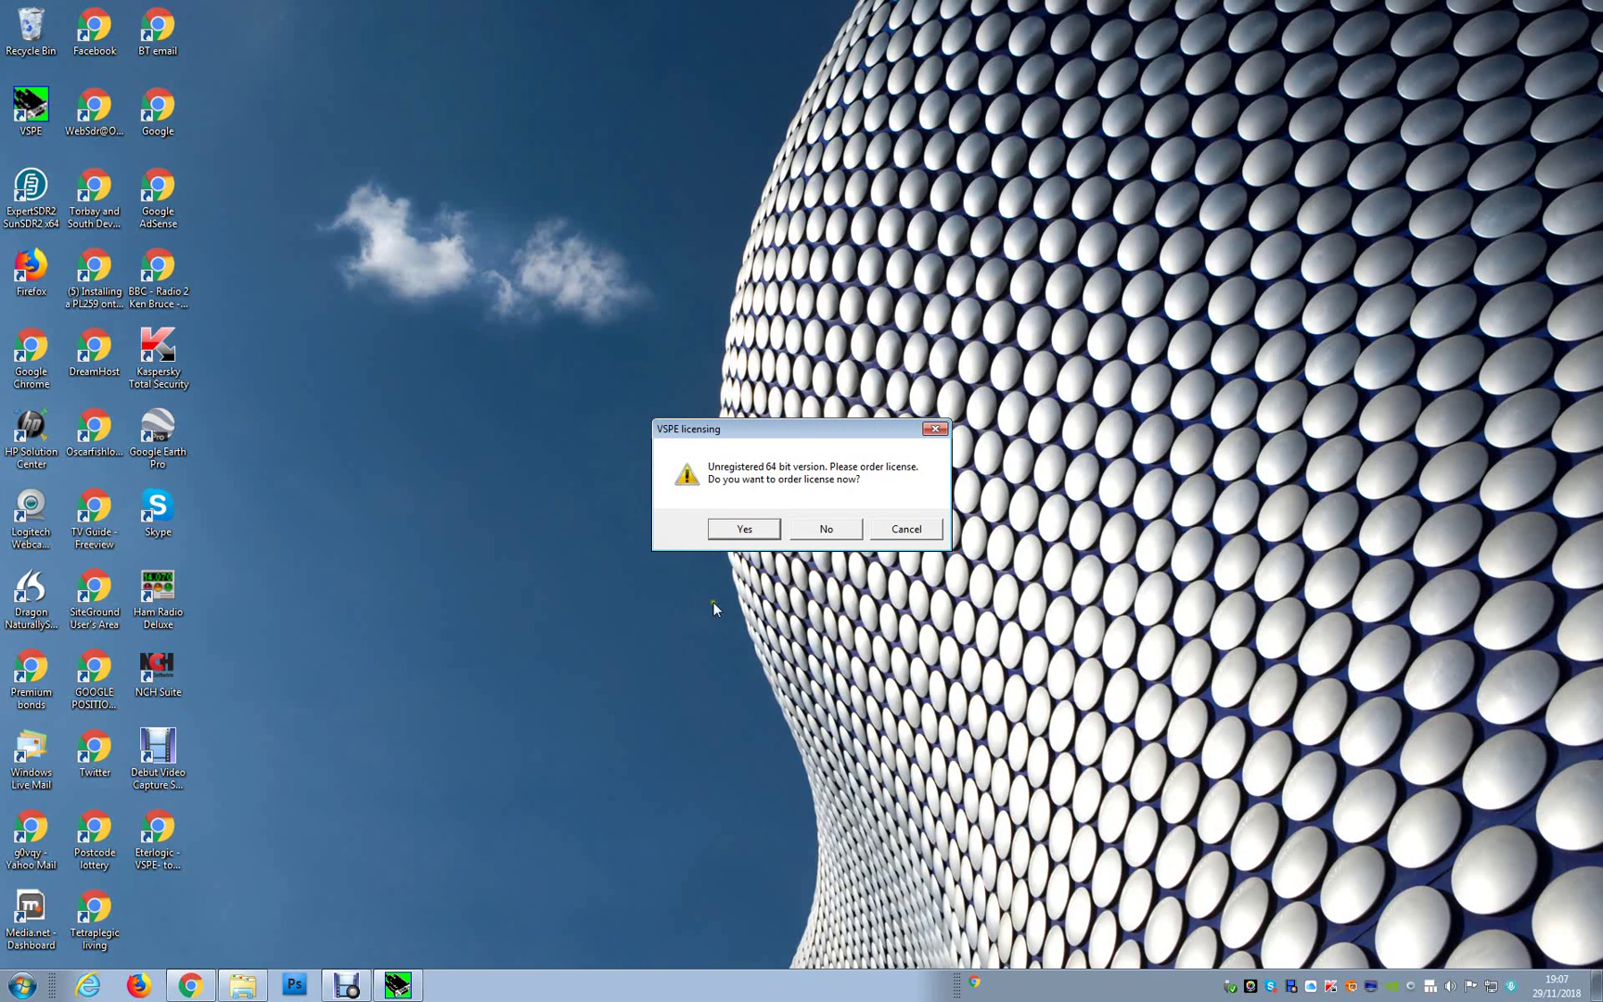
click(809, 529)
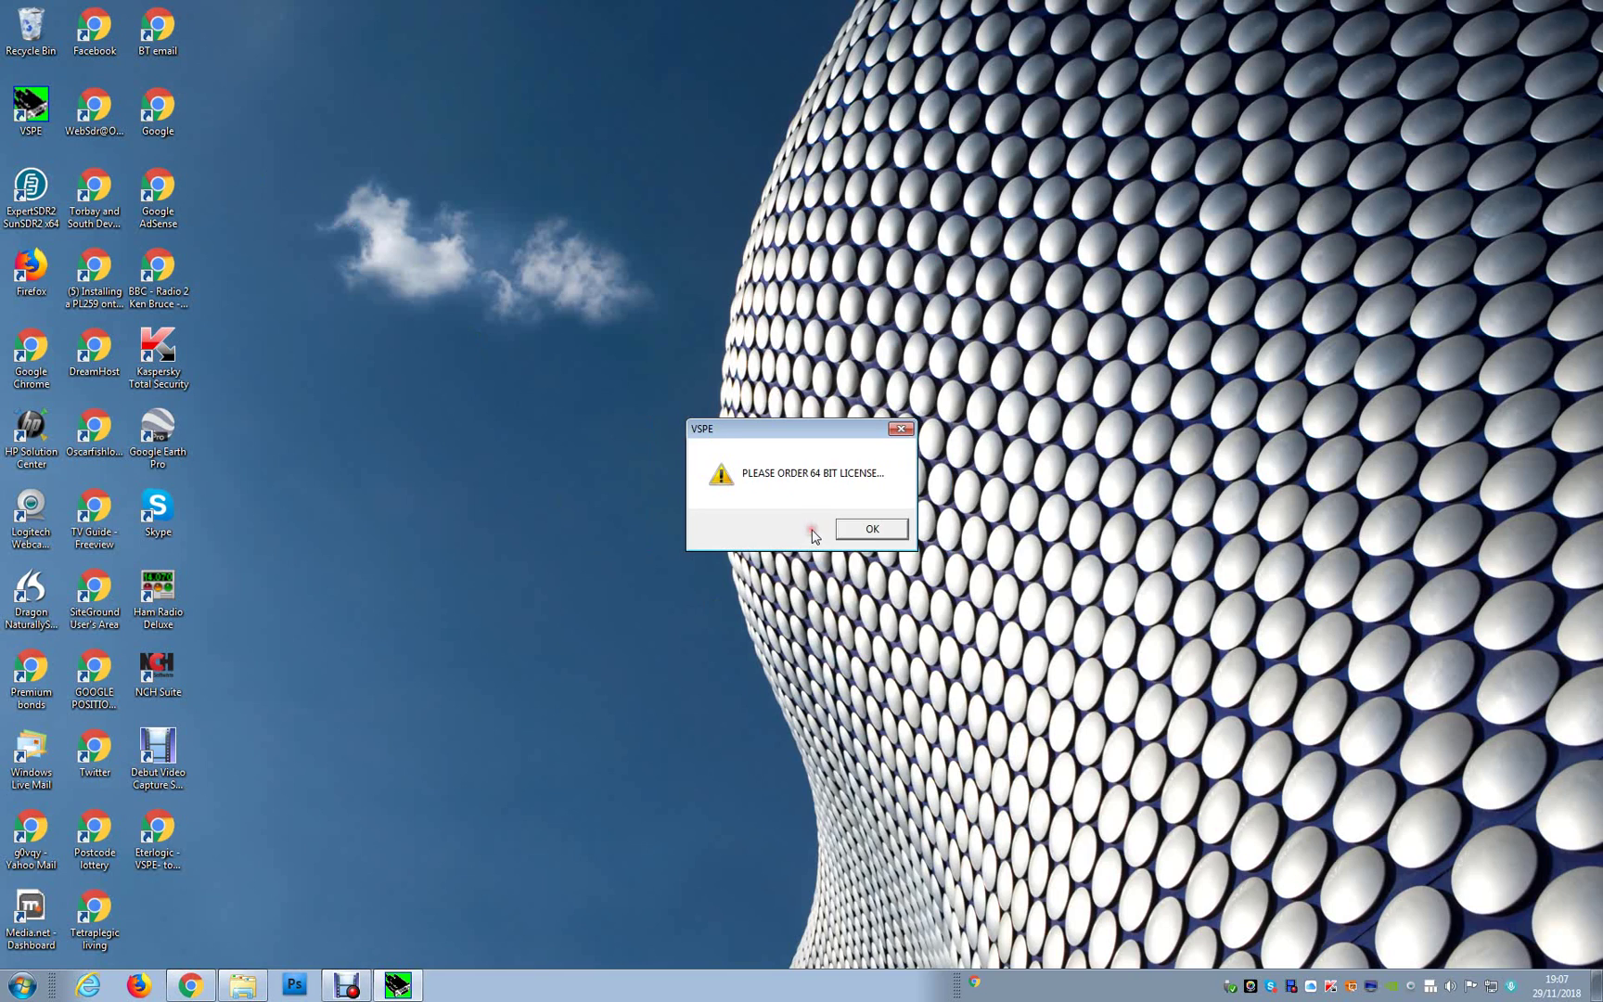
click(872, 529)
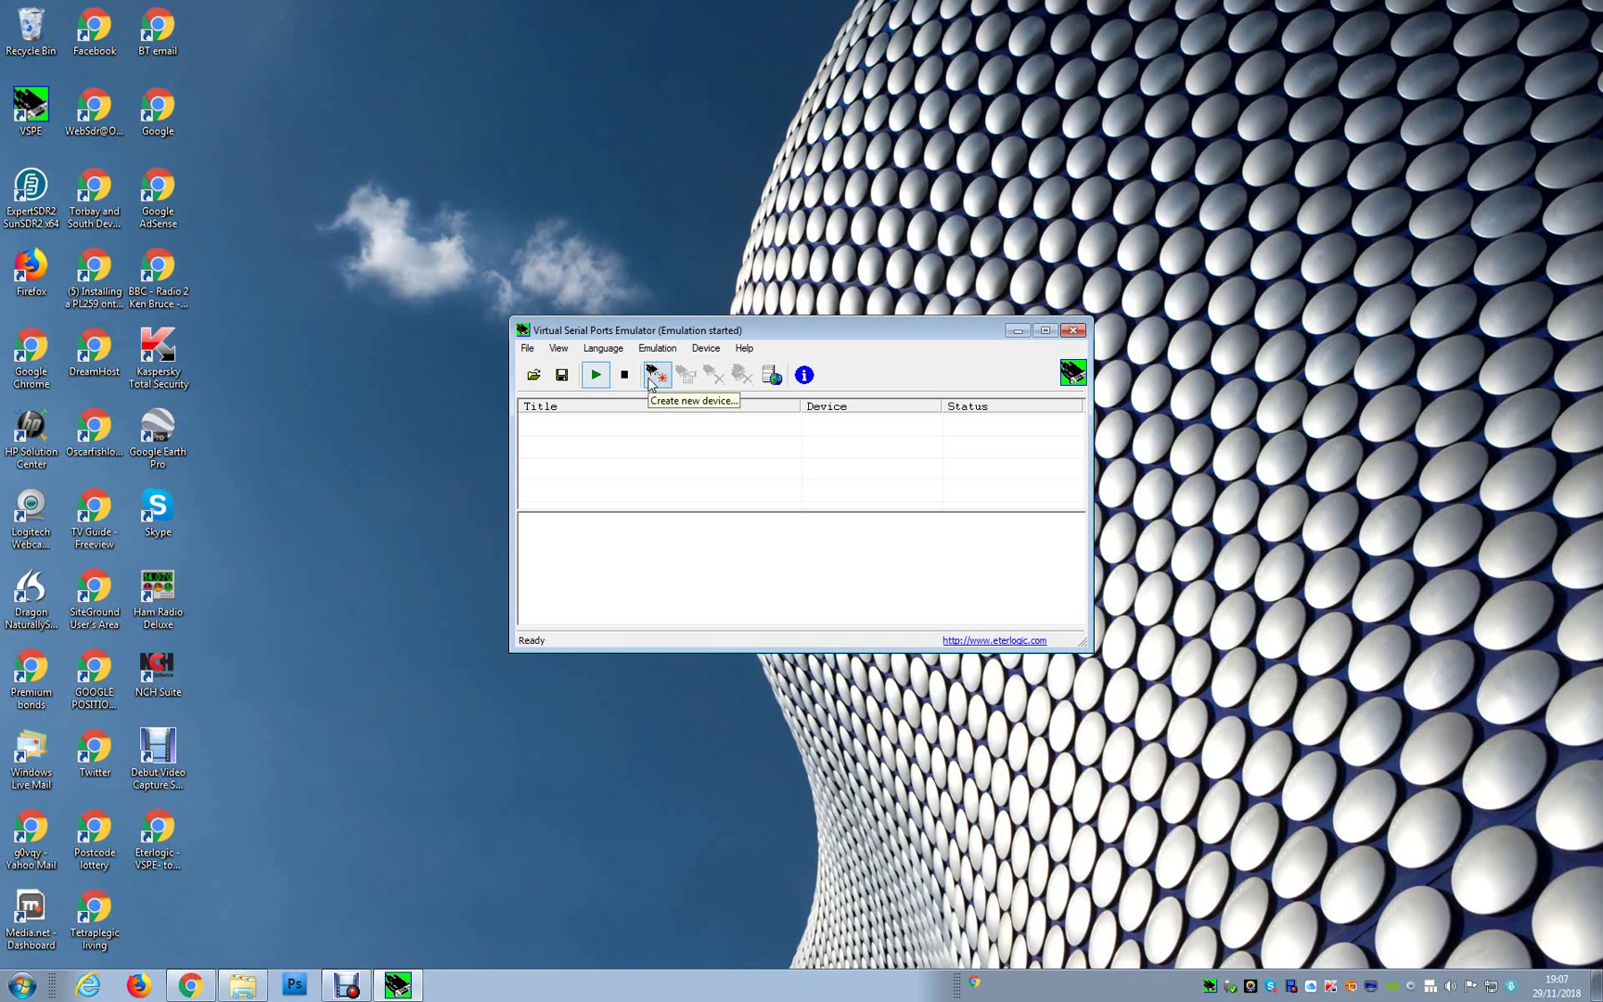
- Start creating a new virtual device of type Pair and proceed to its characteristics
click(650, 382)
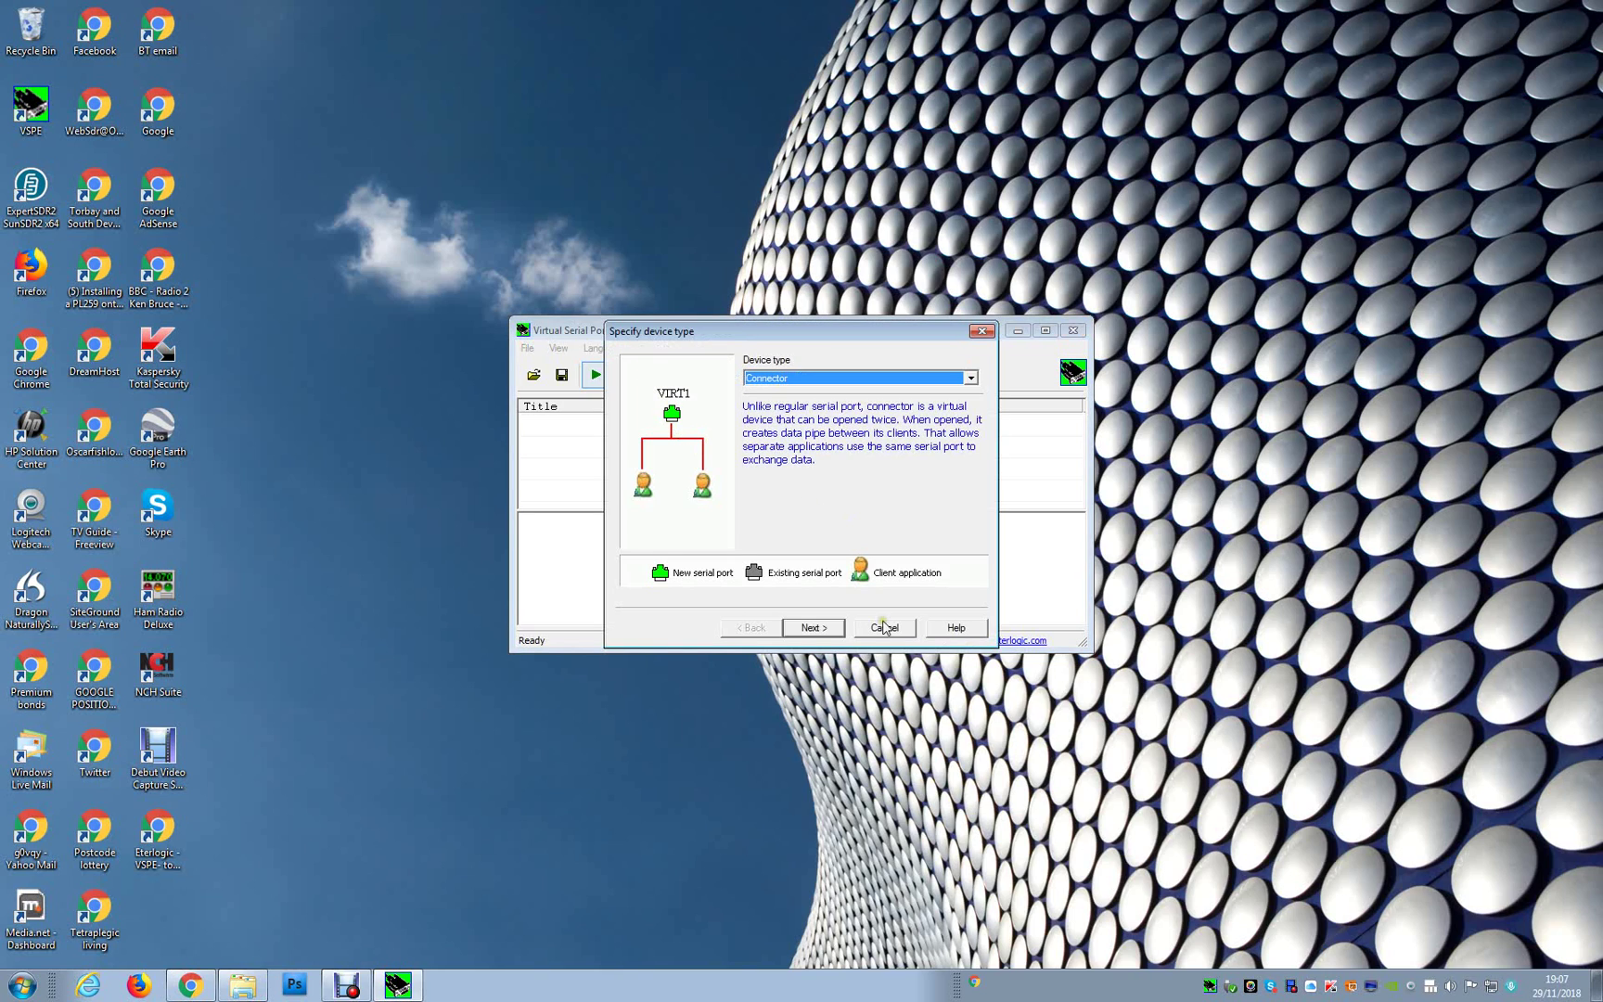
click(803, 381)
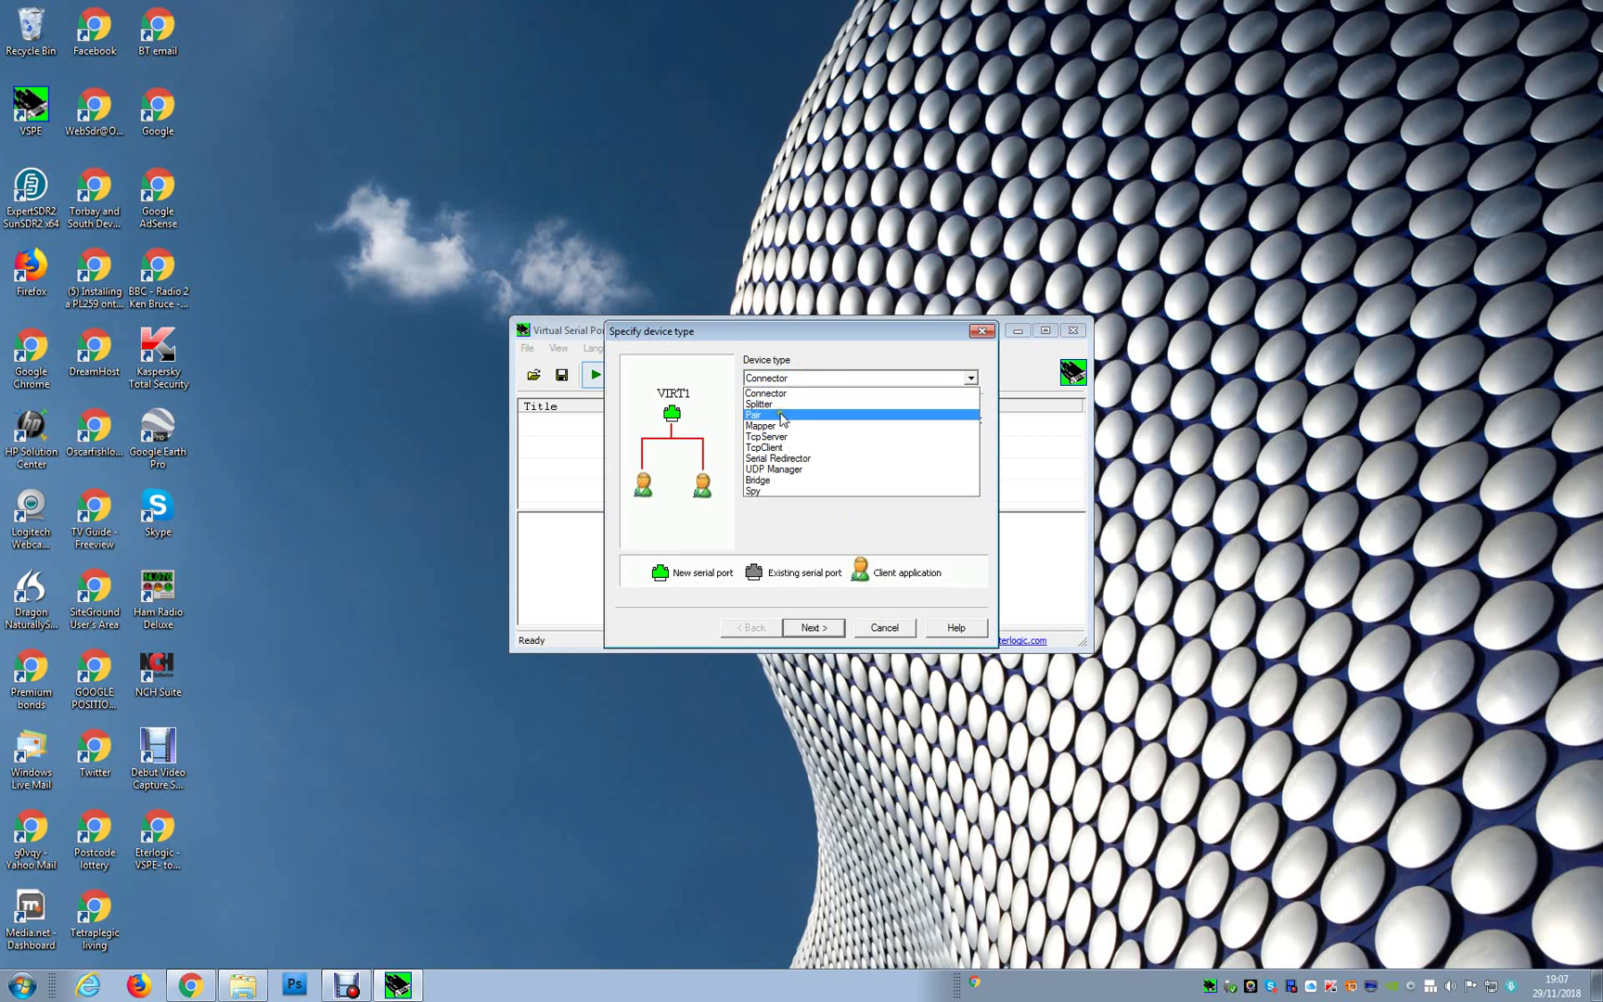
click(781, 417)
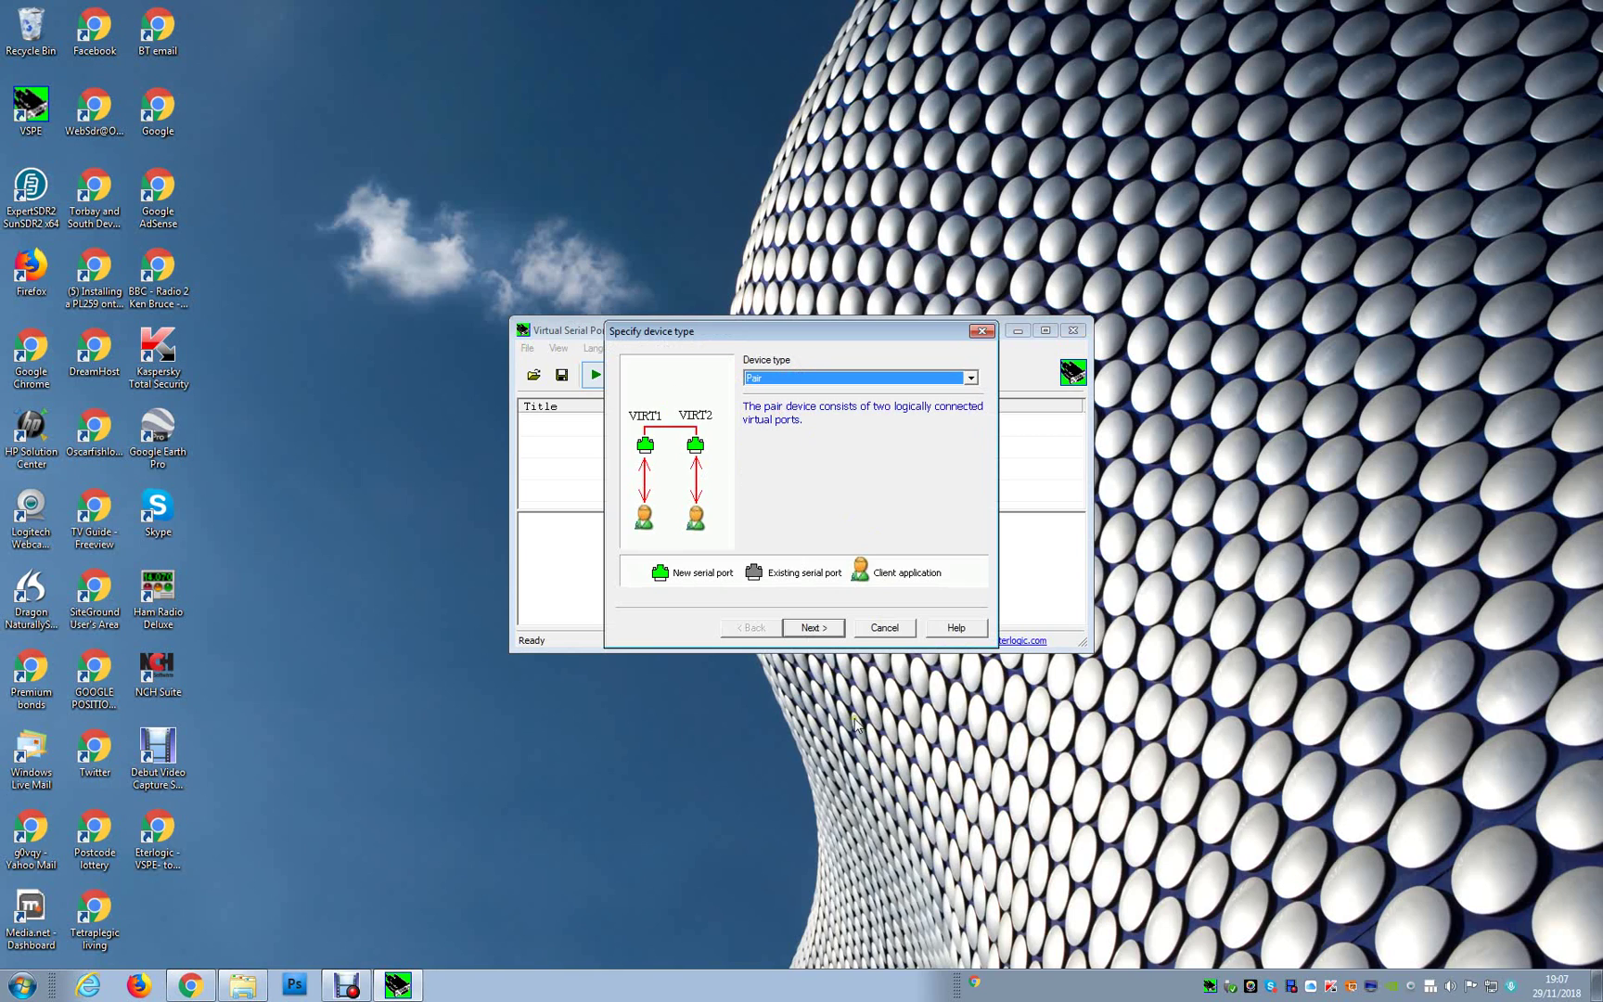
click(811, 631)
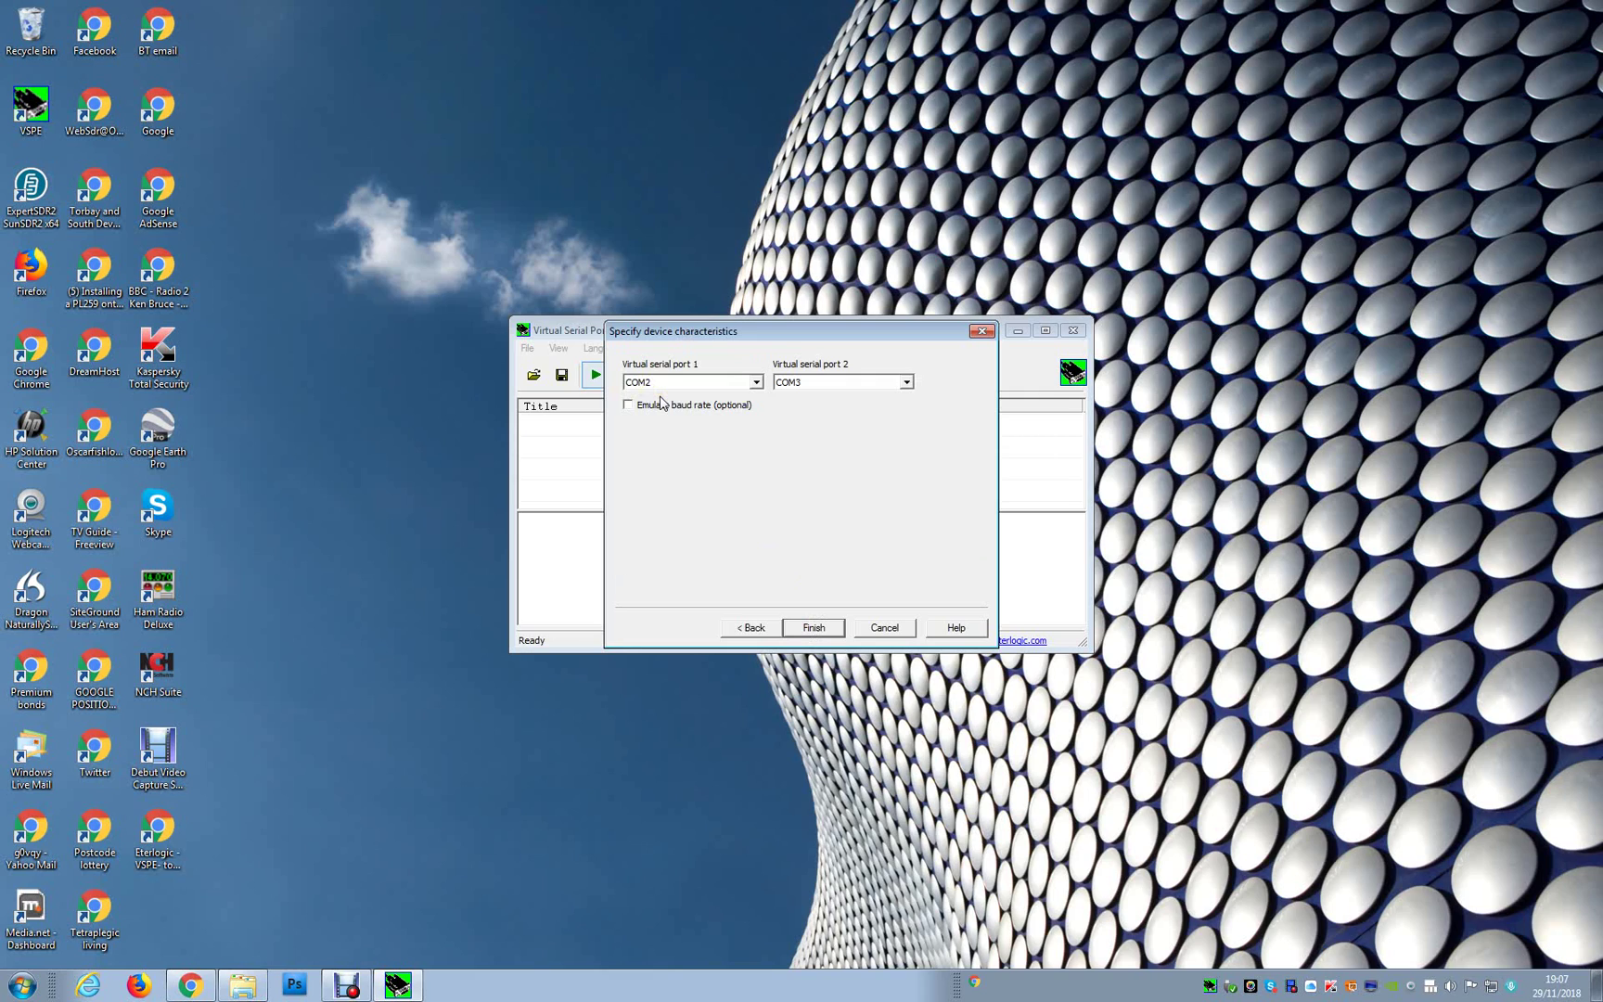
- Create the pair with COM5 as virtual serial port 1 and COM6 as port 2, with baud rate emulation ticked
click(726, 388)
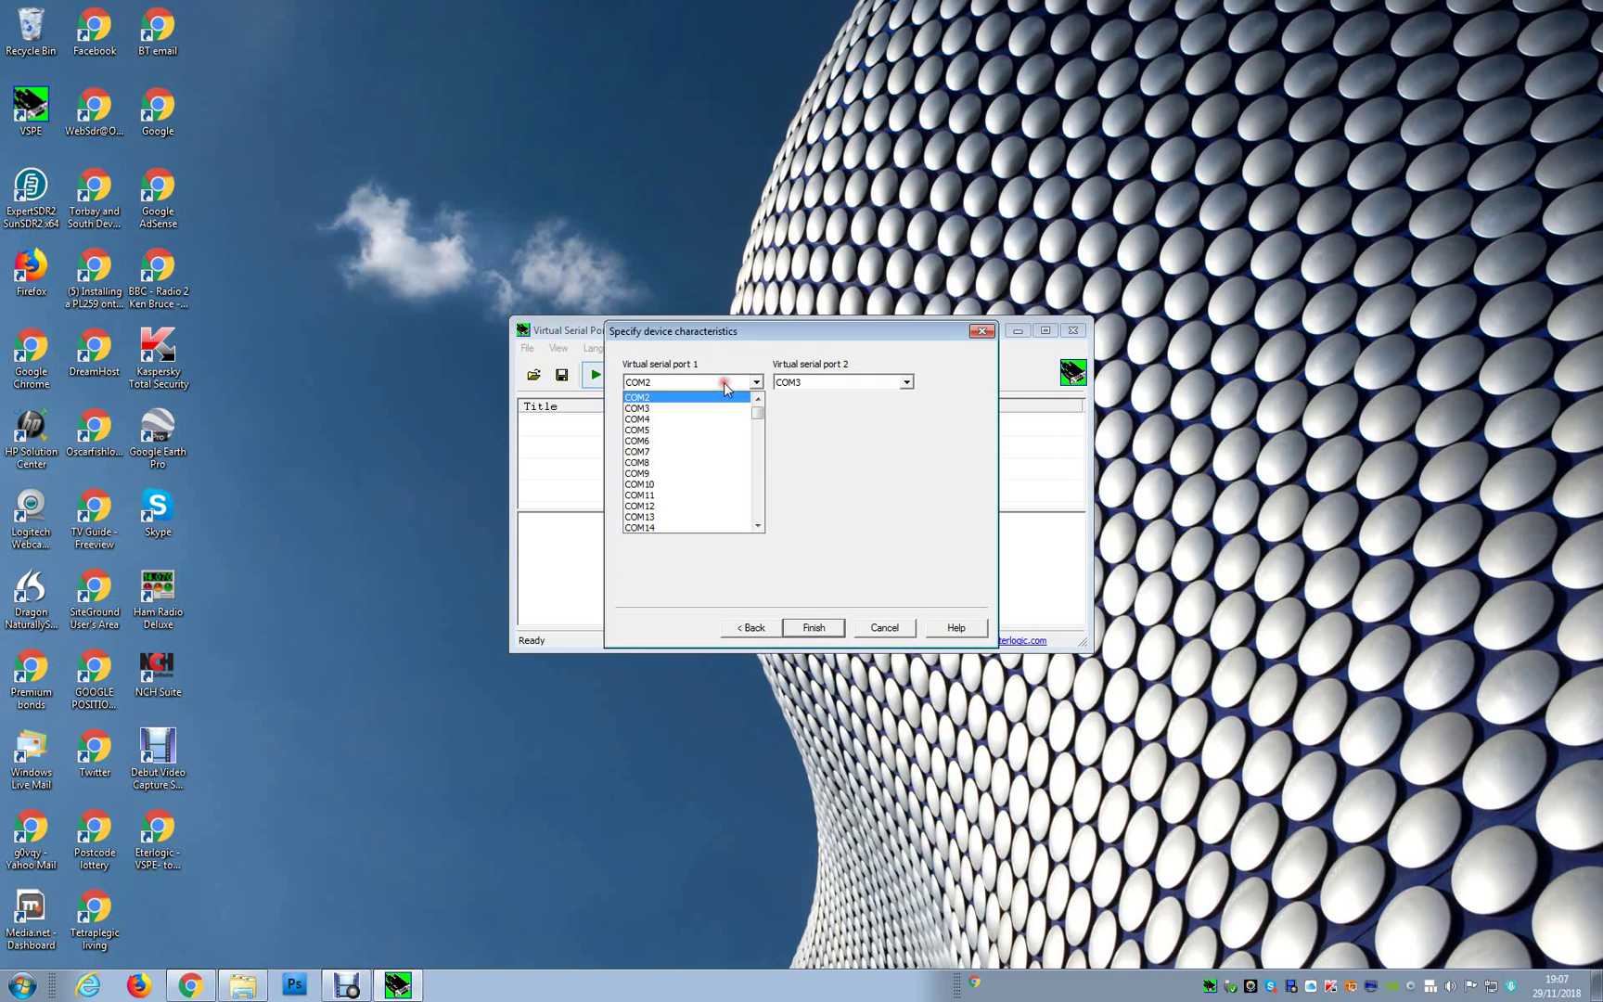
click(695, 431)
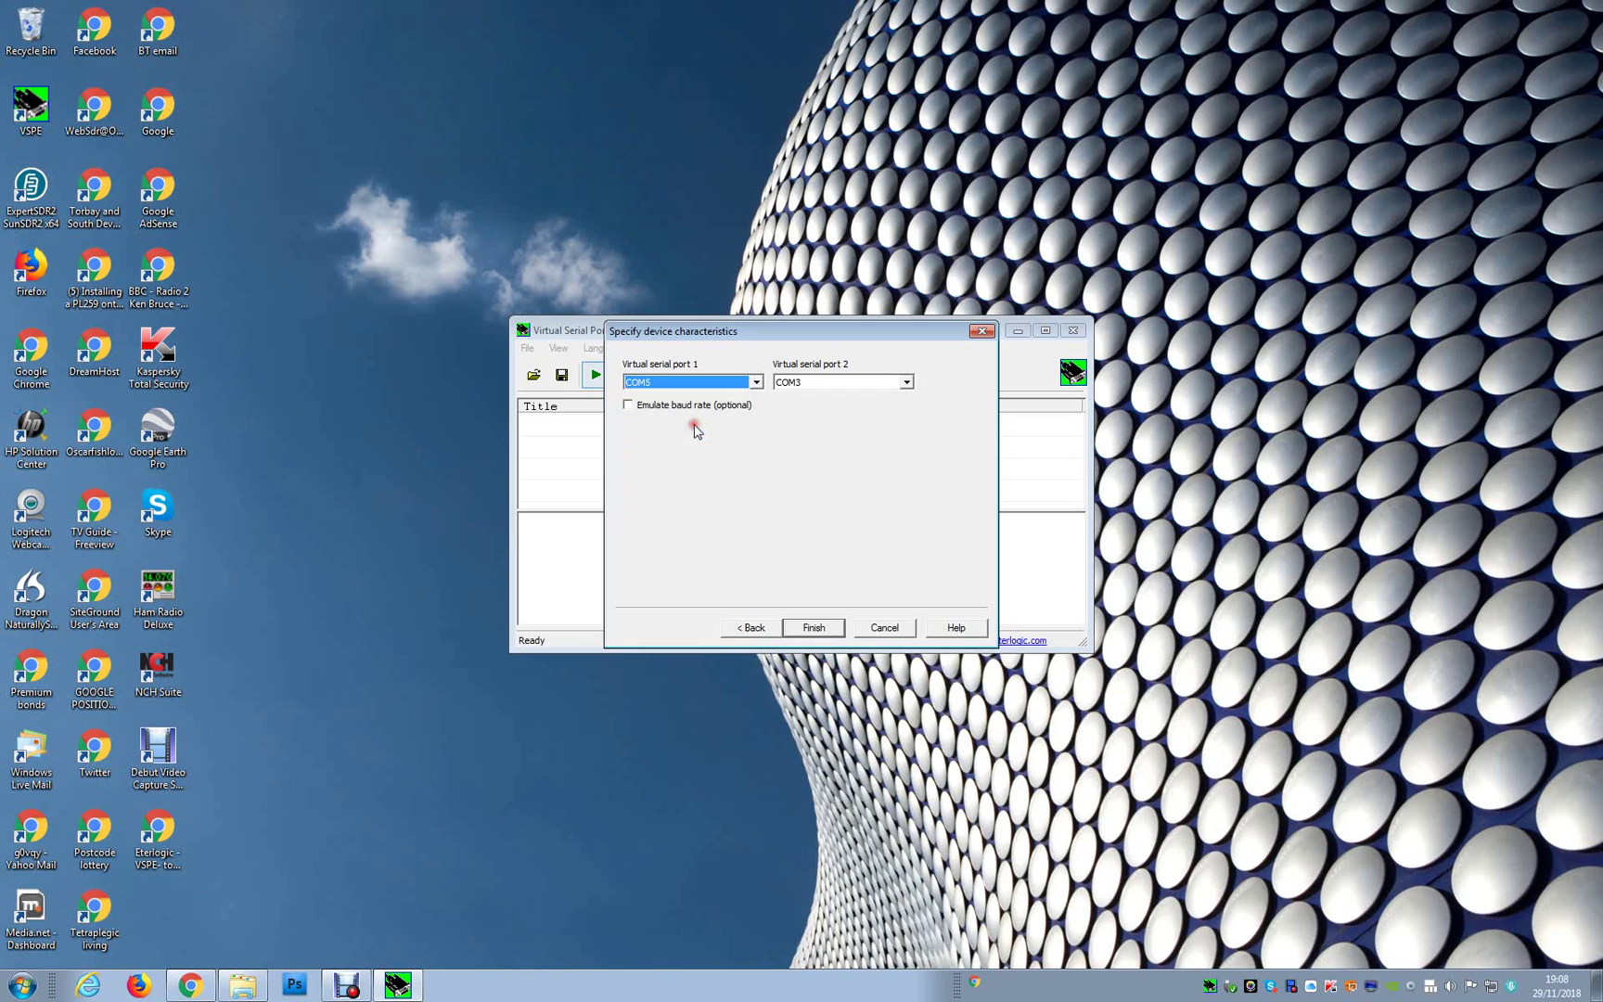
click(814, 384)
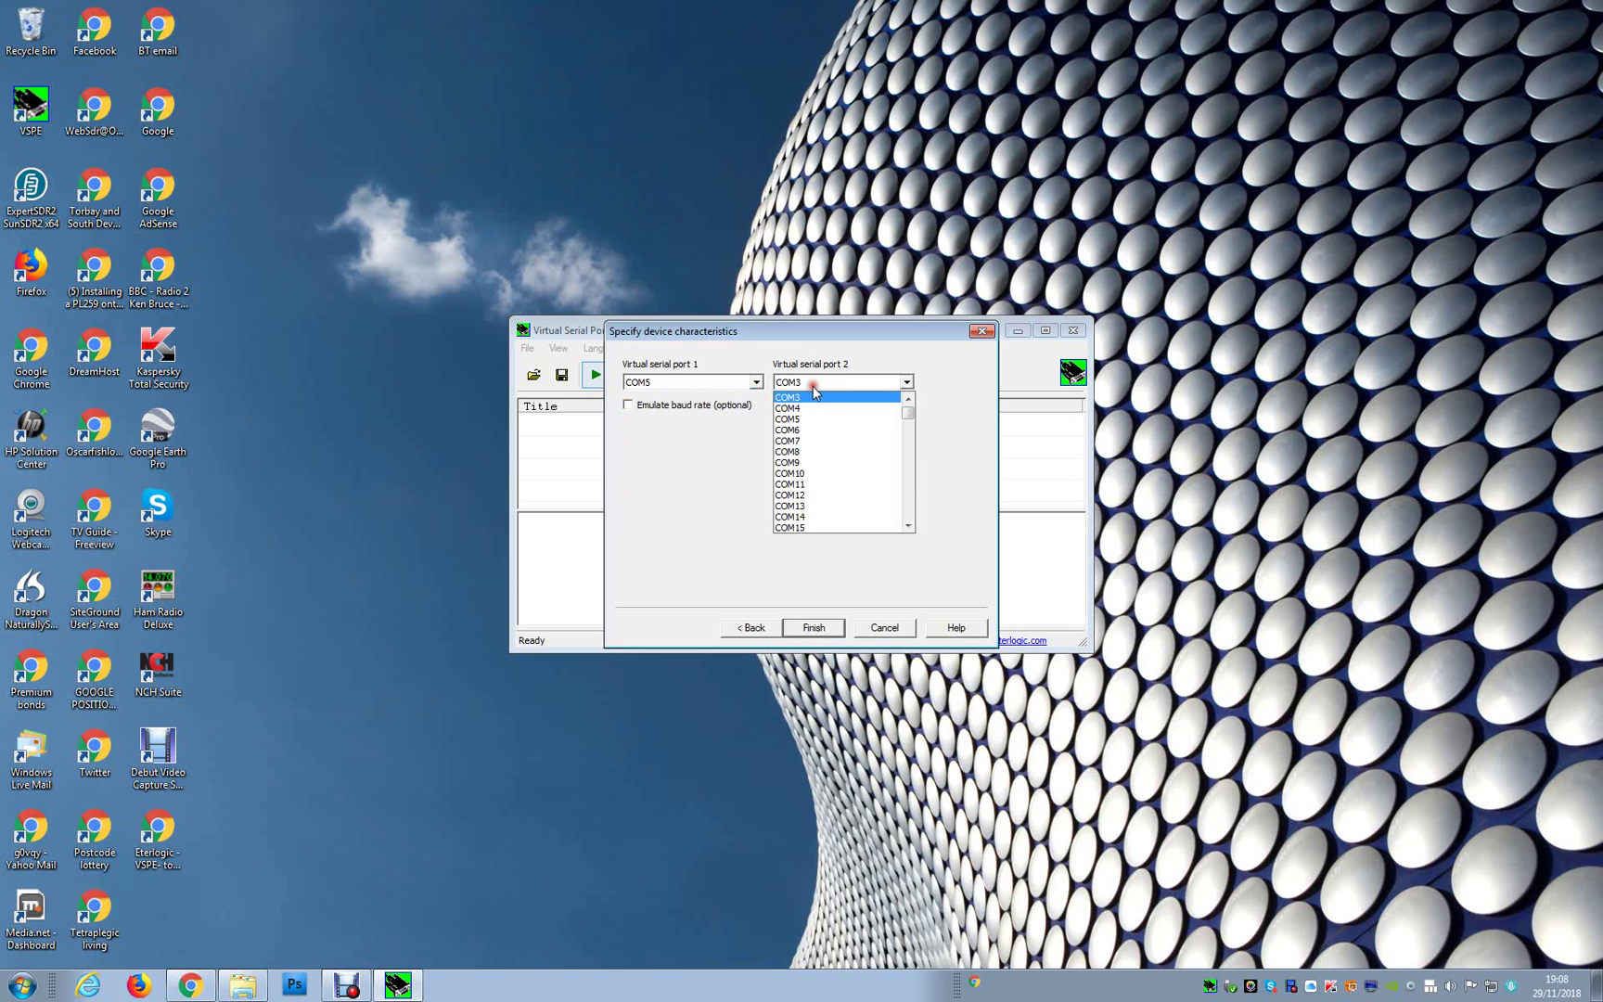
click(788, 432)
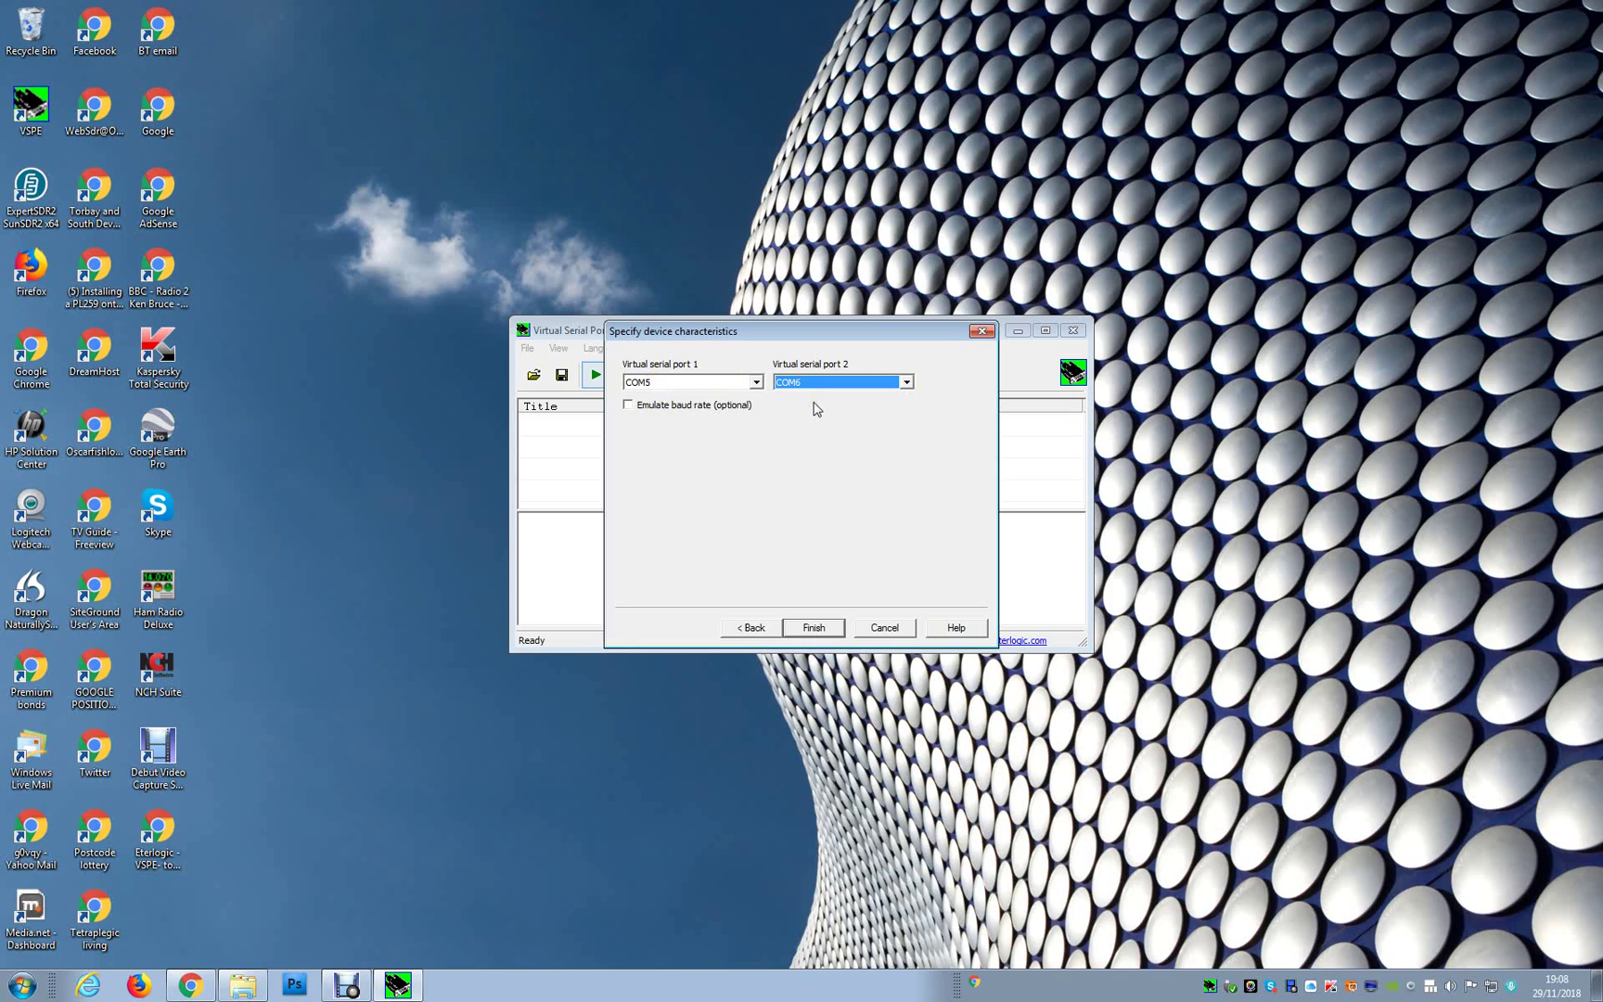
click(629, 405)
click(814, 628)
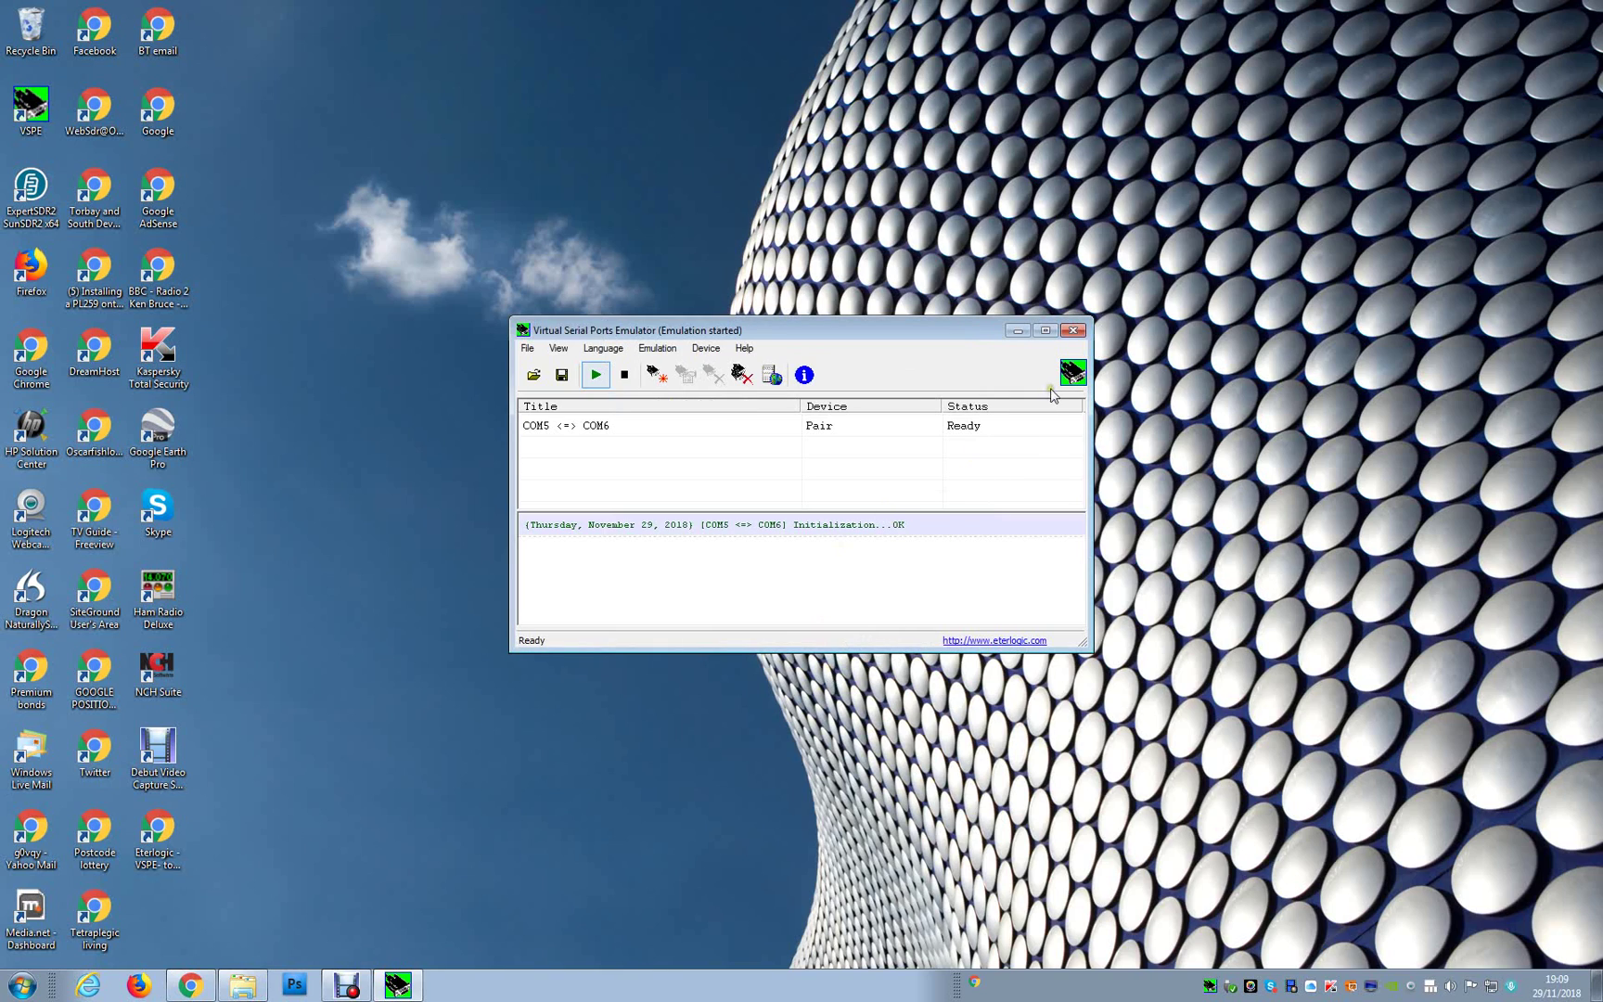
- Minimise the port emulator, launch ExpertSDR2 and open its CAT options
click(1021, 331)
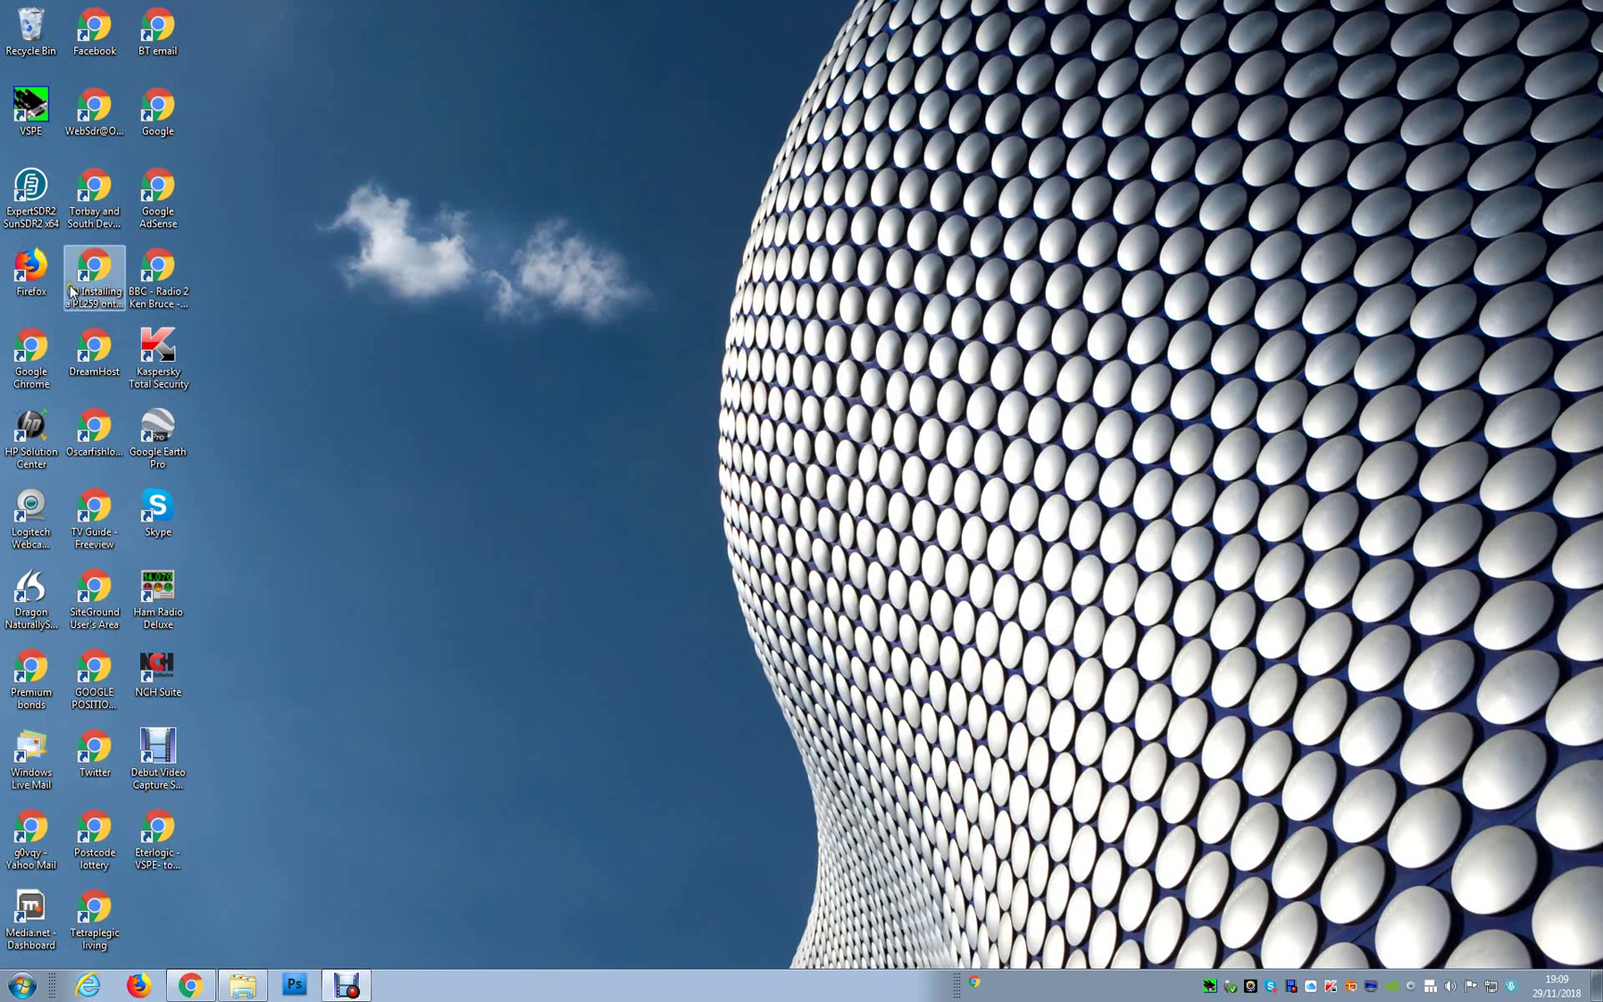
double_click(36, 191)
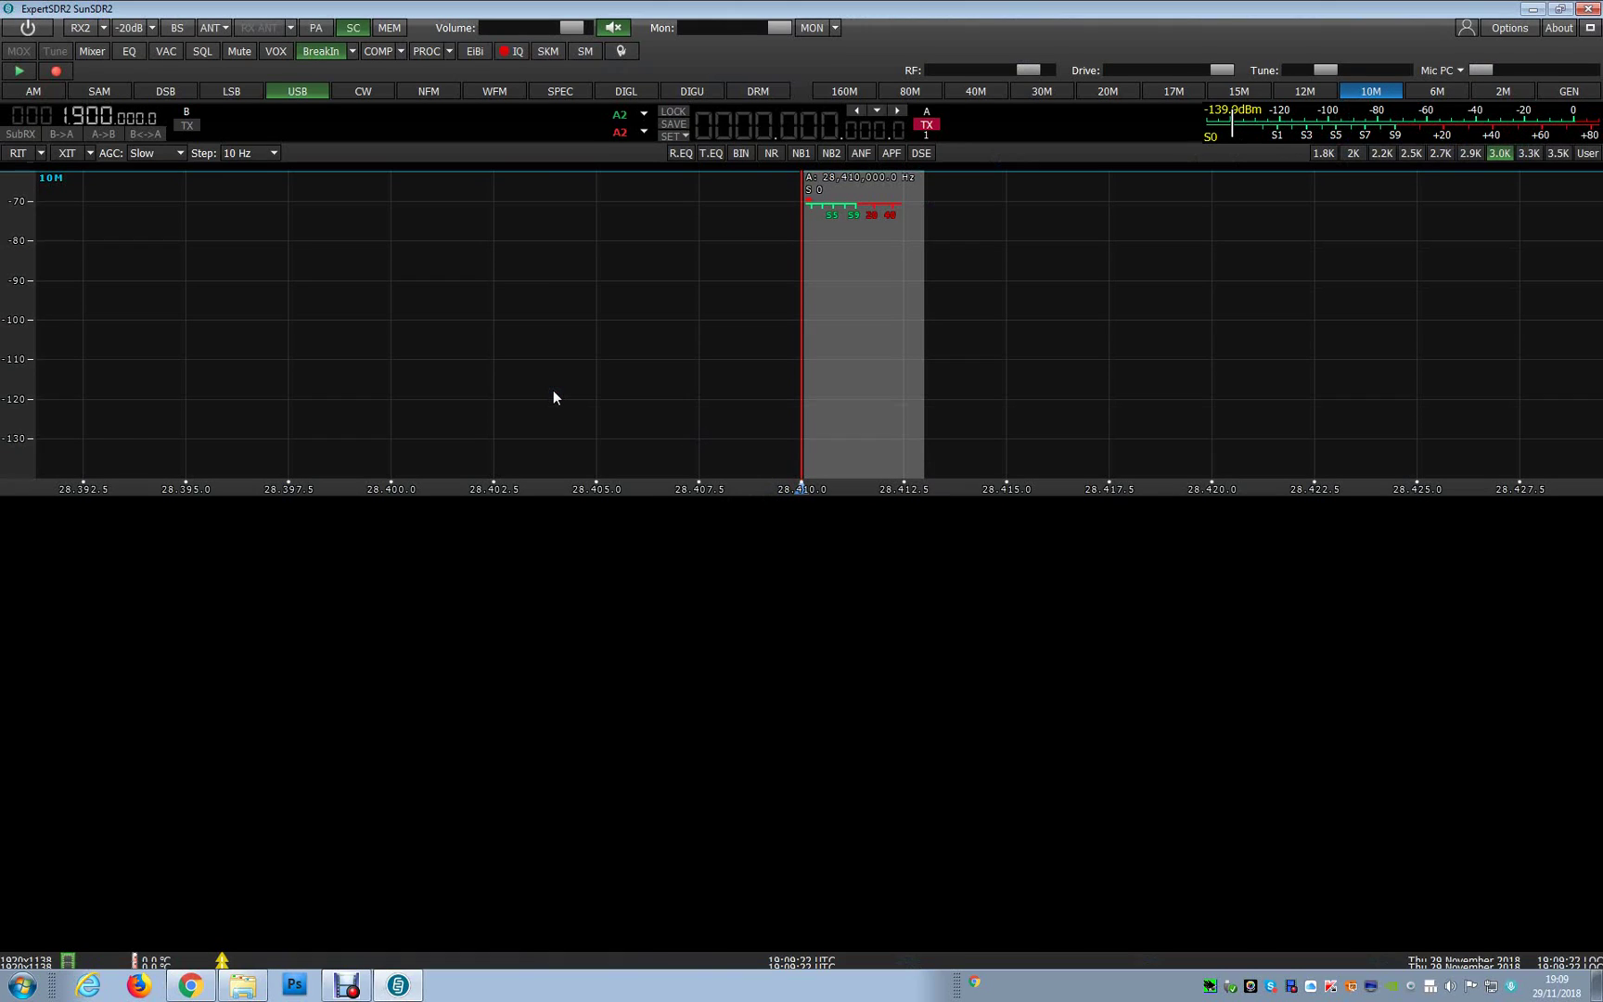
click(1508, 29)
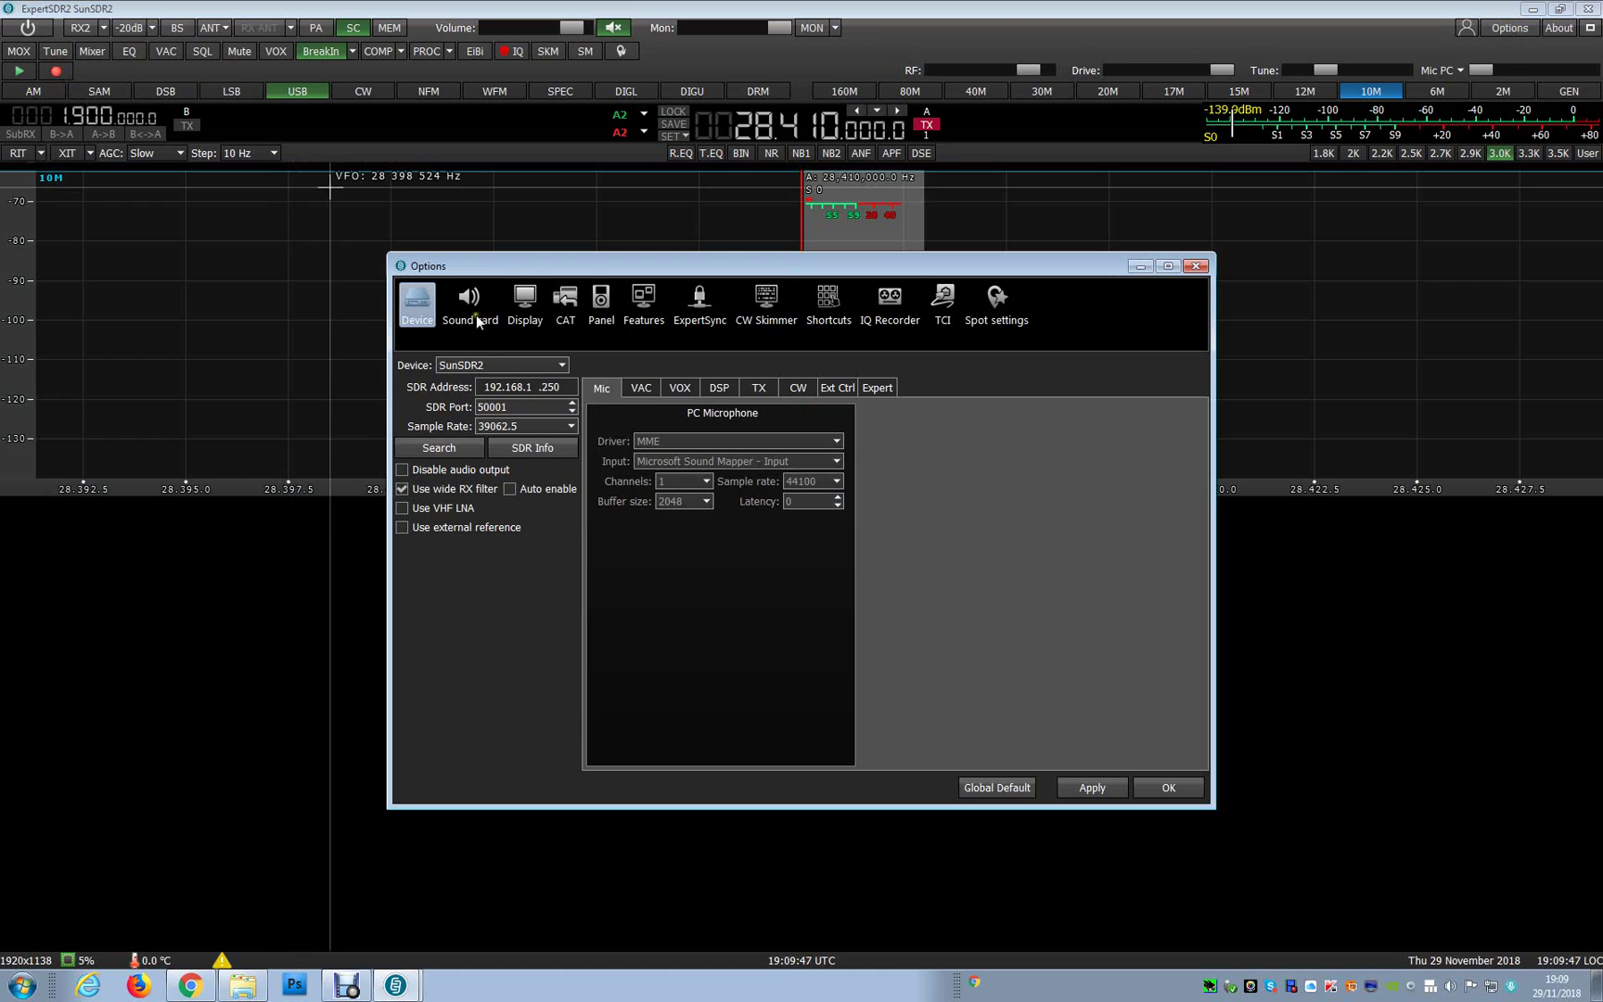
click(555, 307)
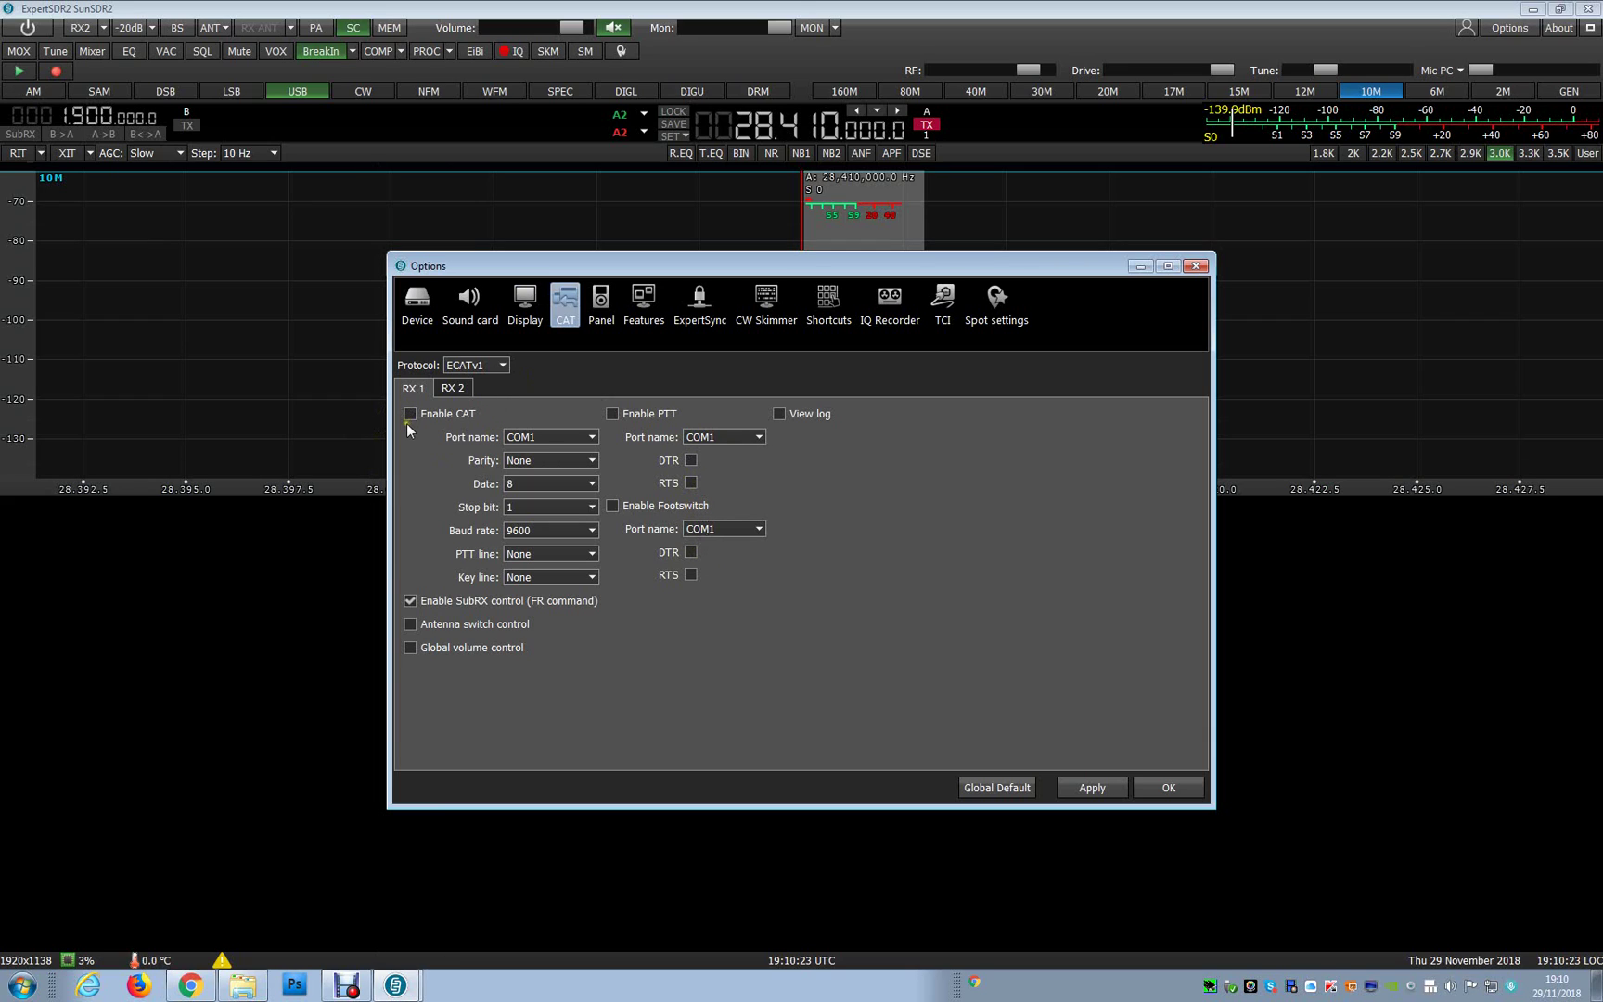
- Set the RX 1 CAT port to COM5, enable CAT and accept the options
click(531, 441)
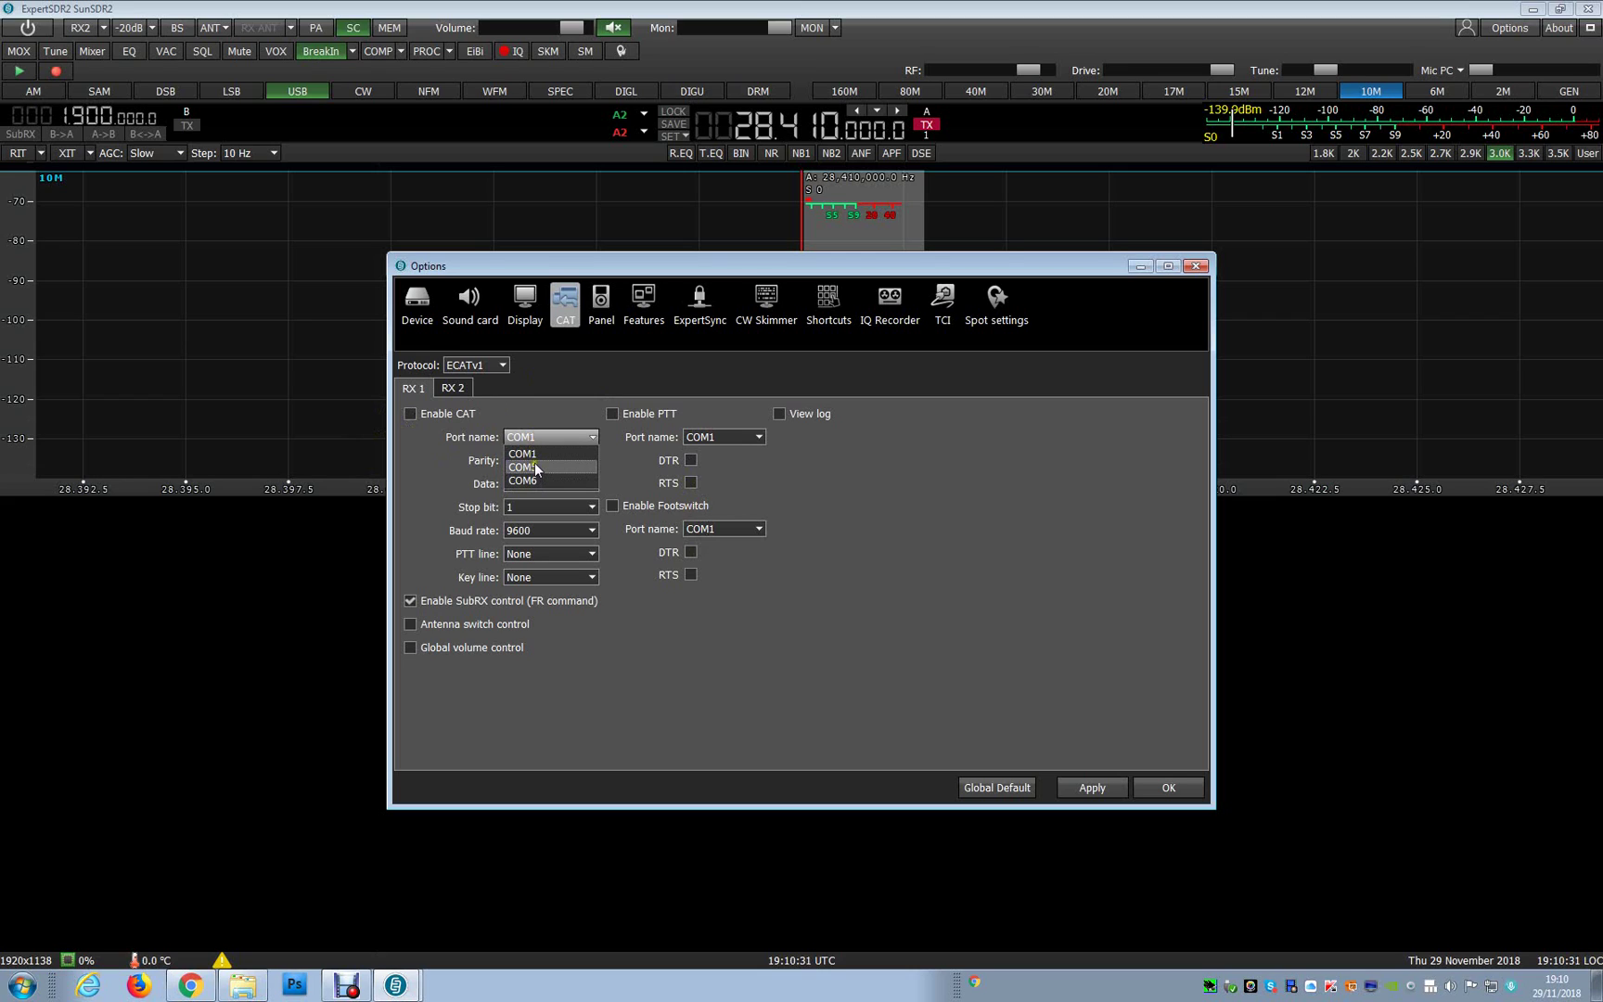
click(536, 468)
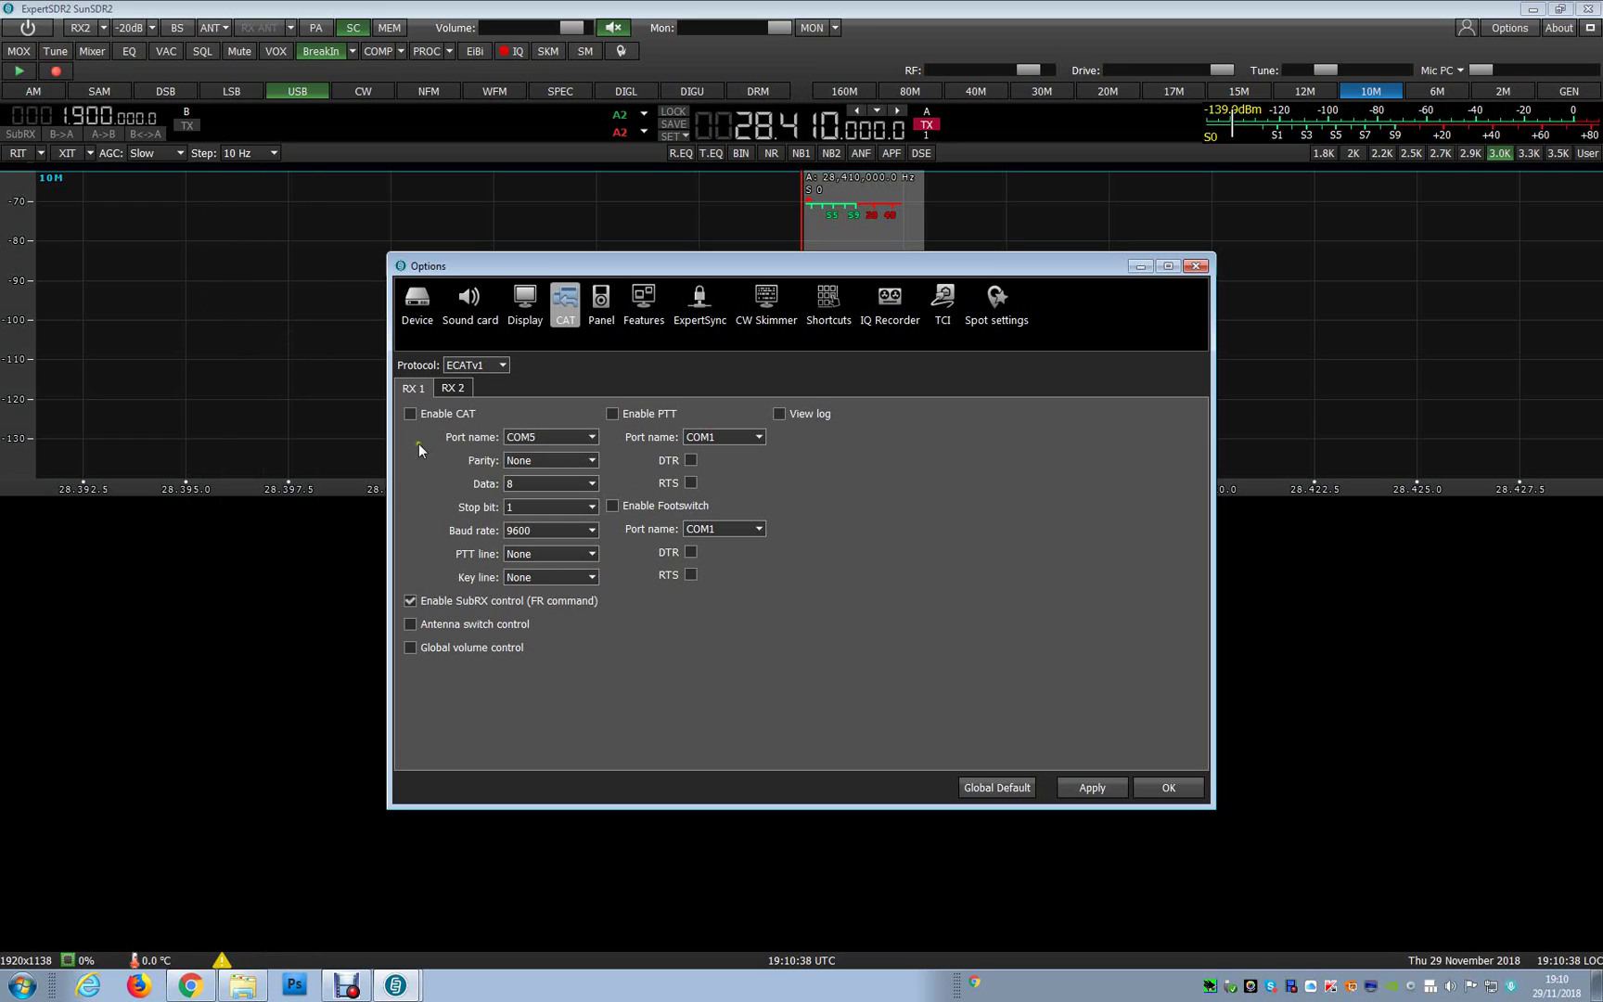
click(411, 414)
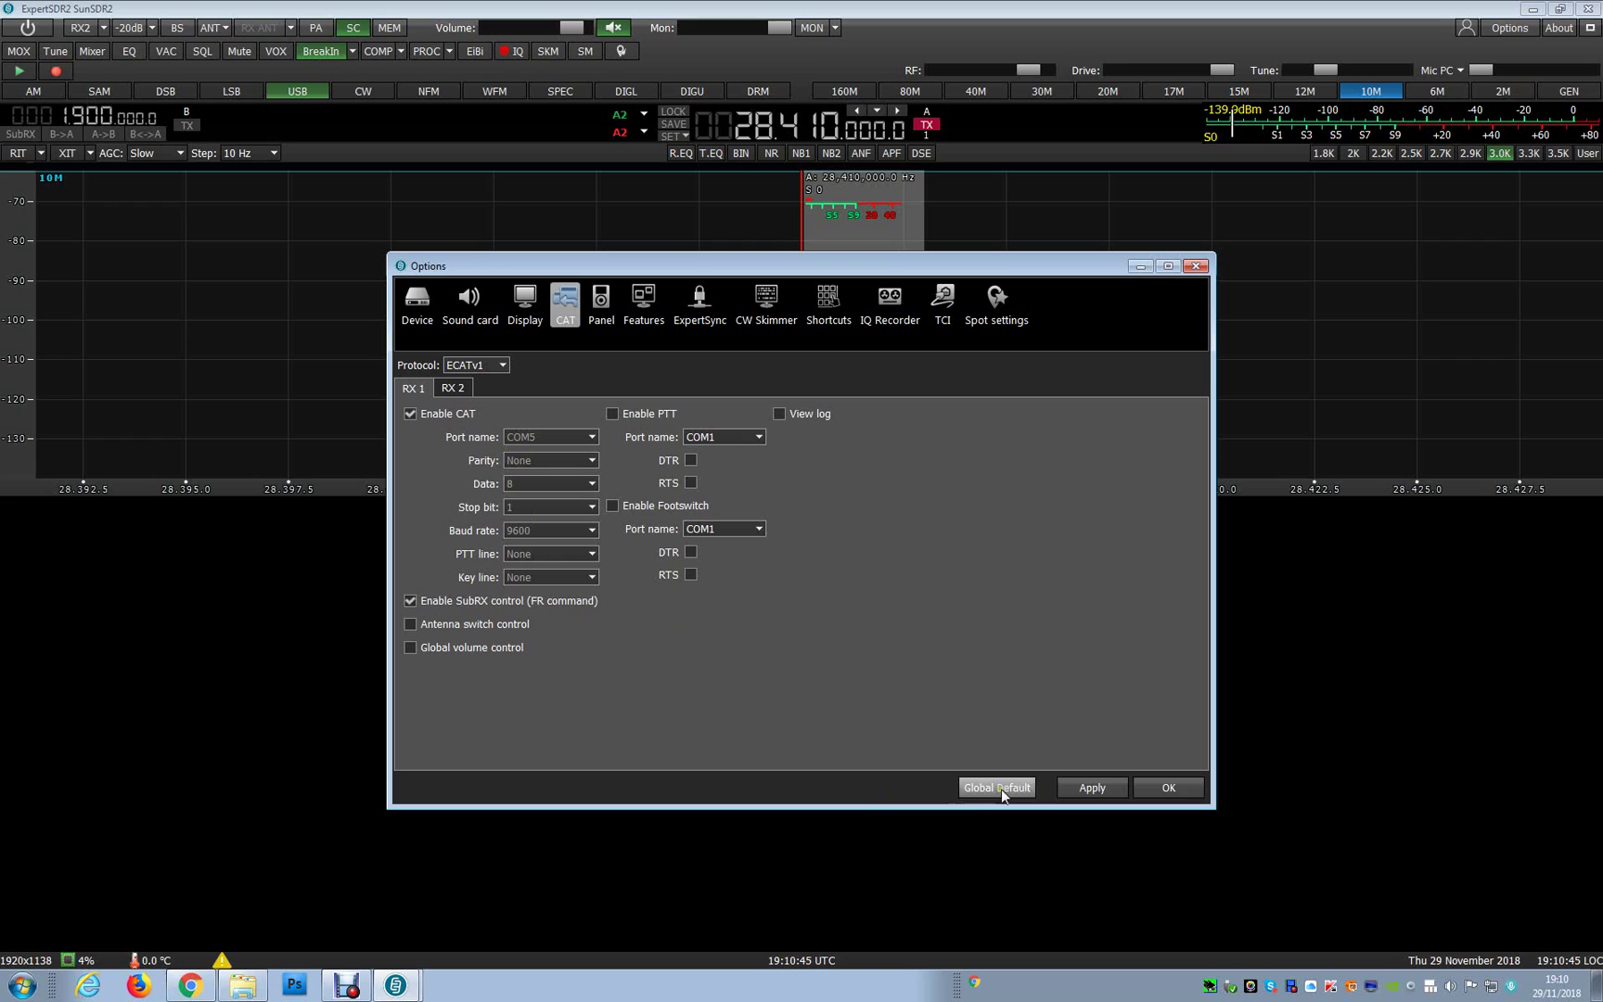
click(1140, 789)
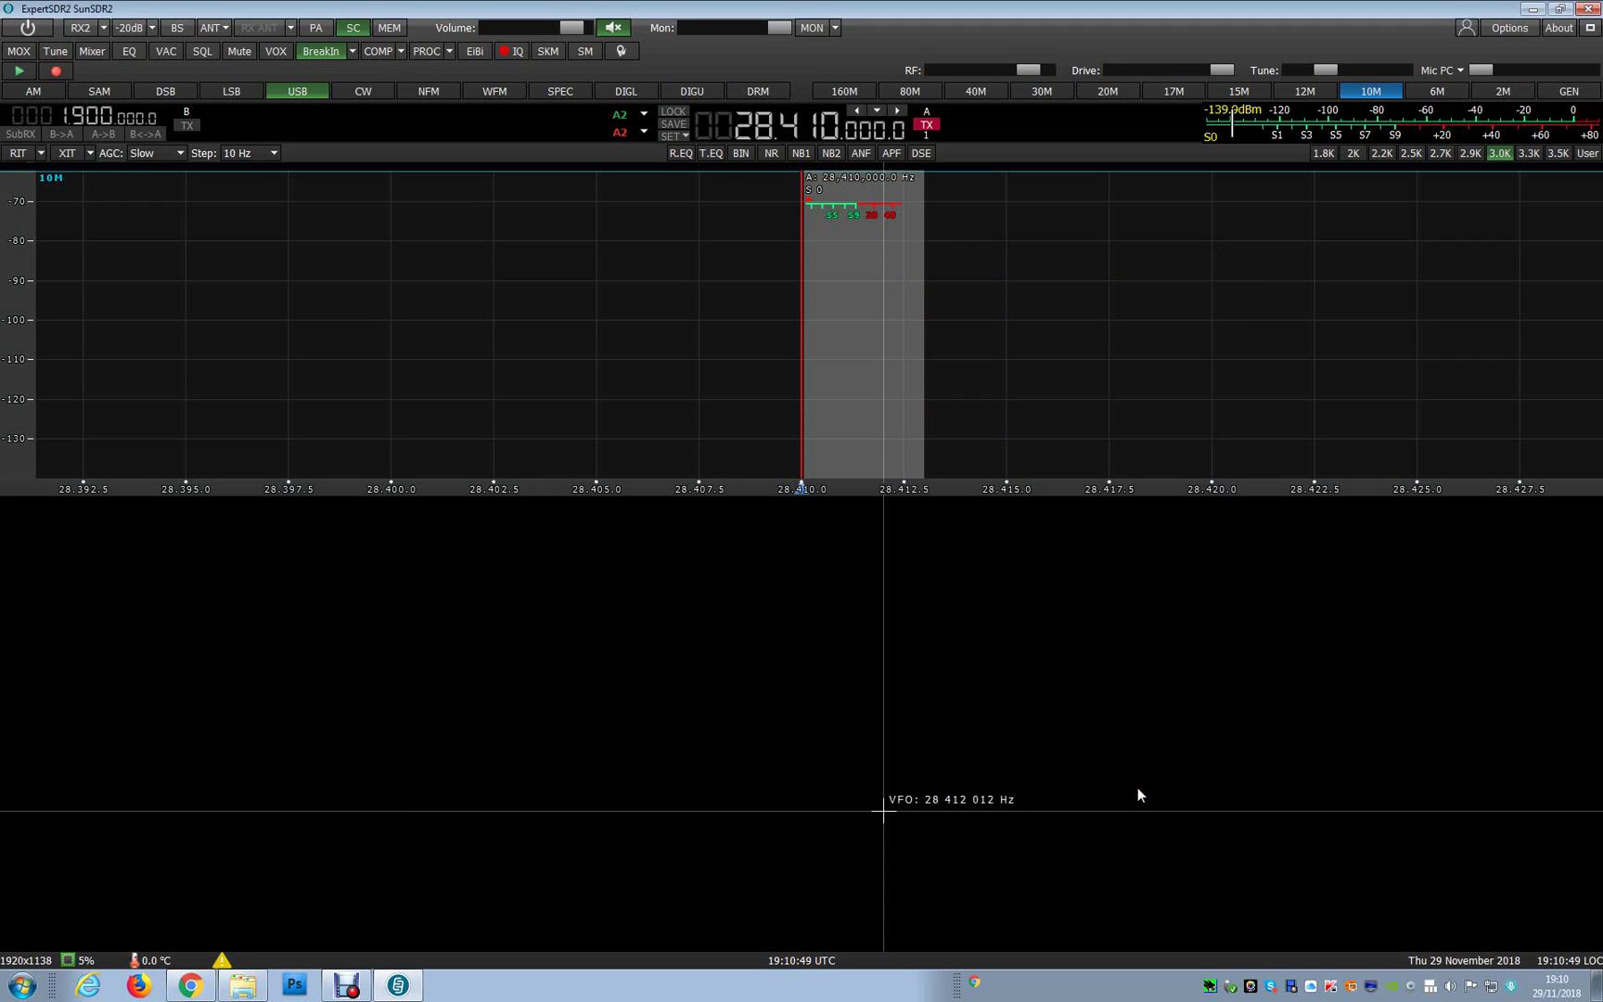
- Power on the SDR receiver, then minimise it and launch Ham Radio Deluxe
click(20, 30)
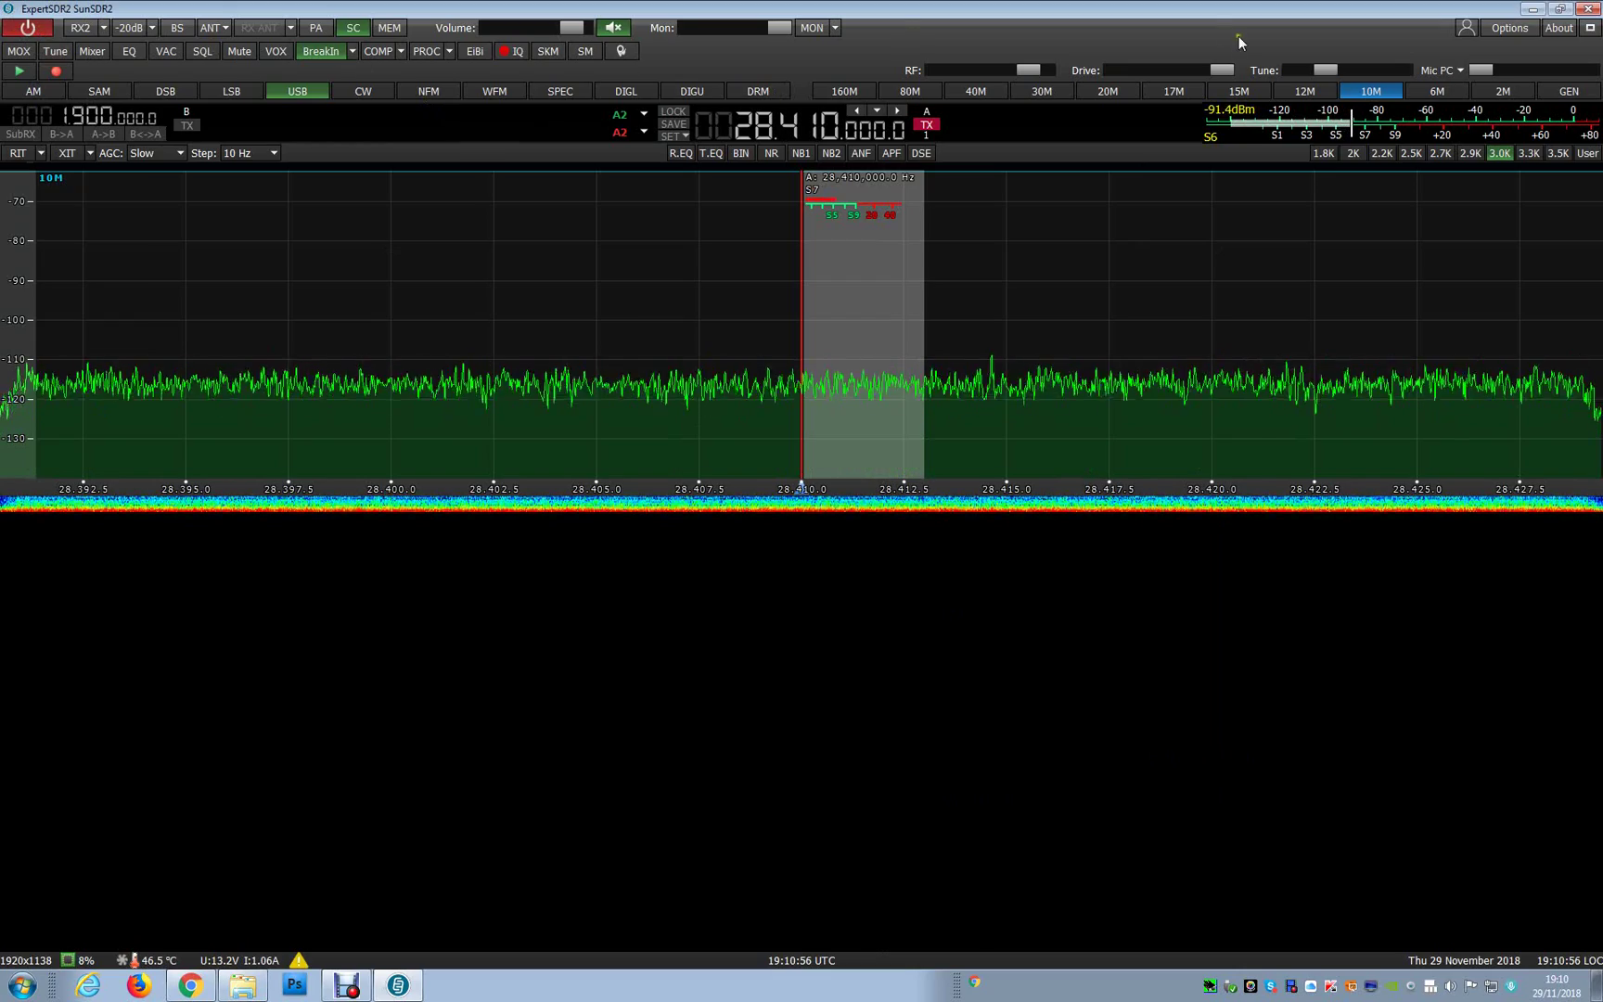
click(1529, 11)
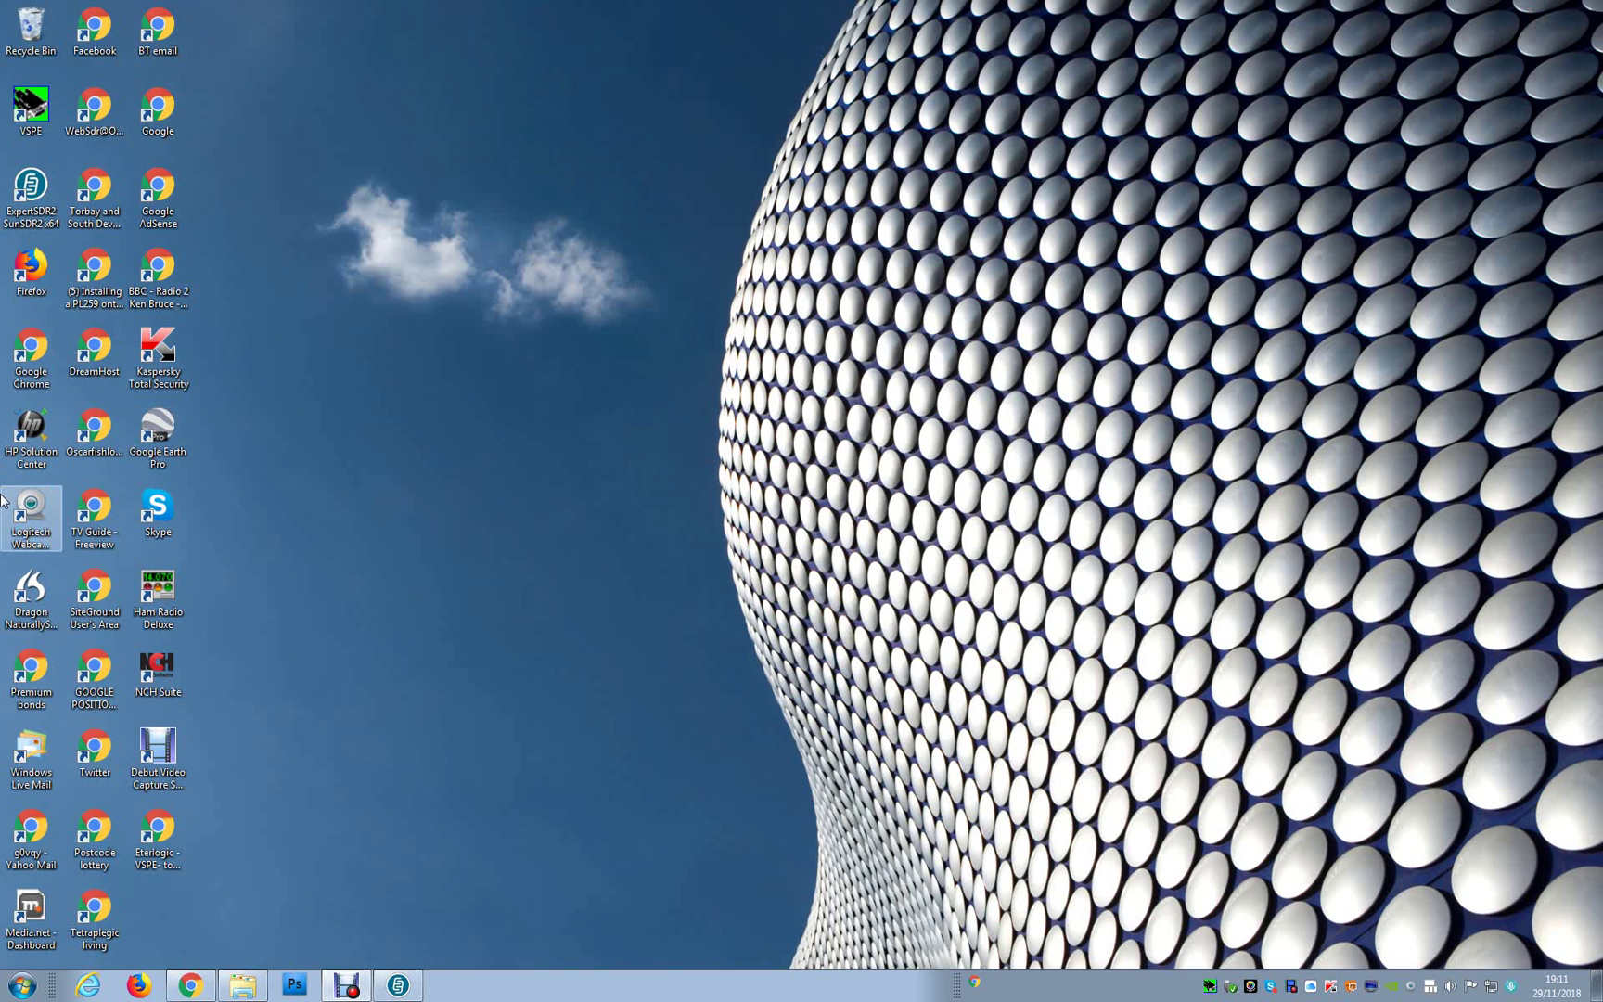
double_click(160, 594)
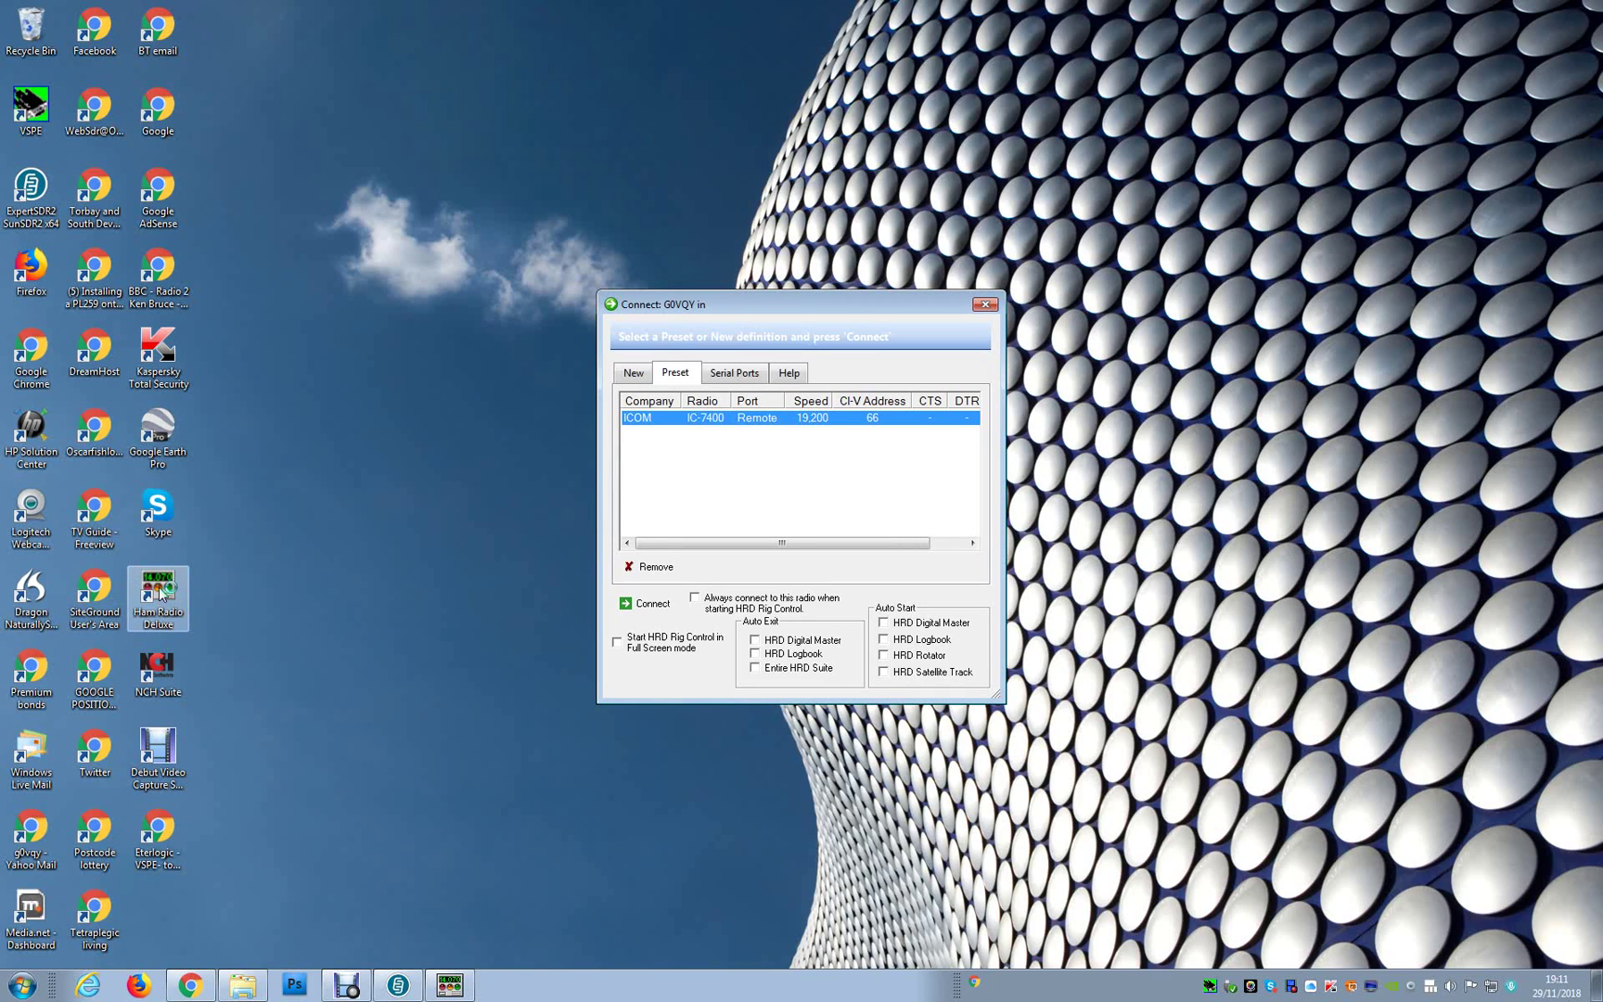
- Define a new radio connection with Kenwood as the company and TS-480 as the radio
click(635, 374)
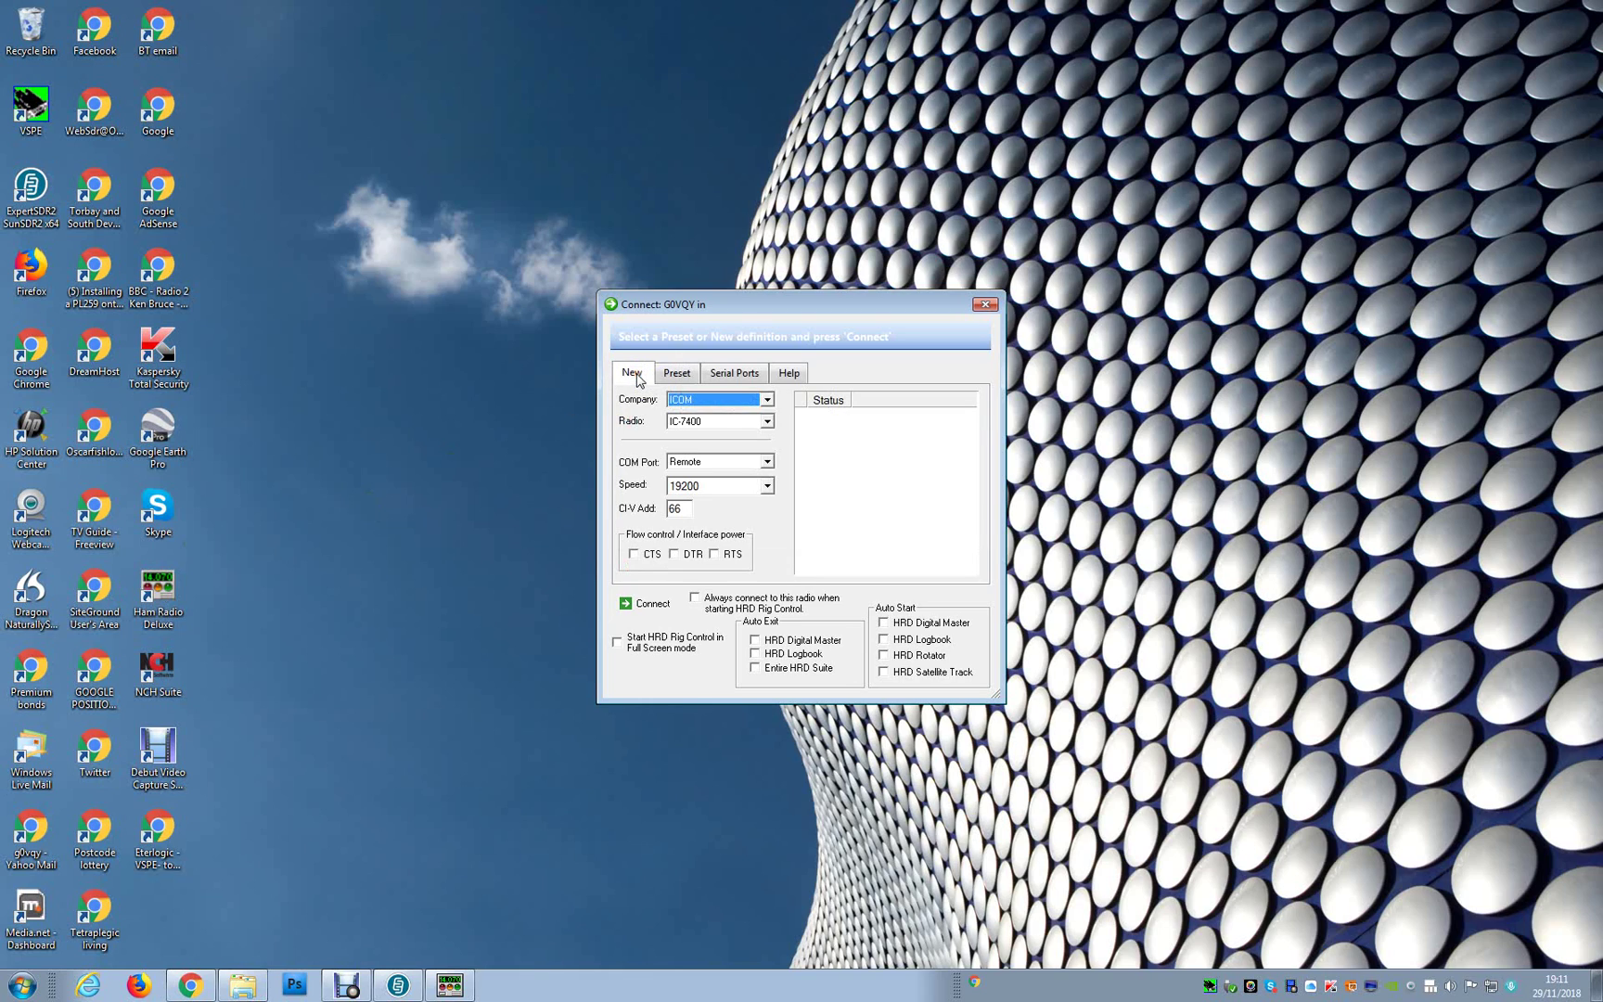
click(715, 401)
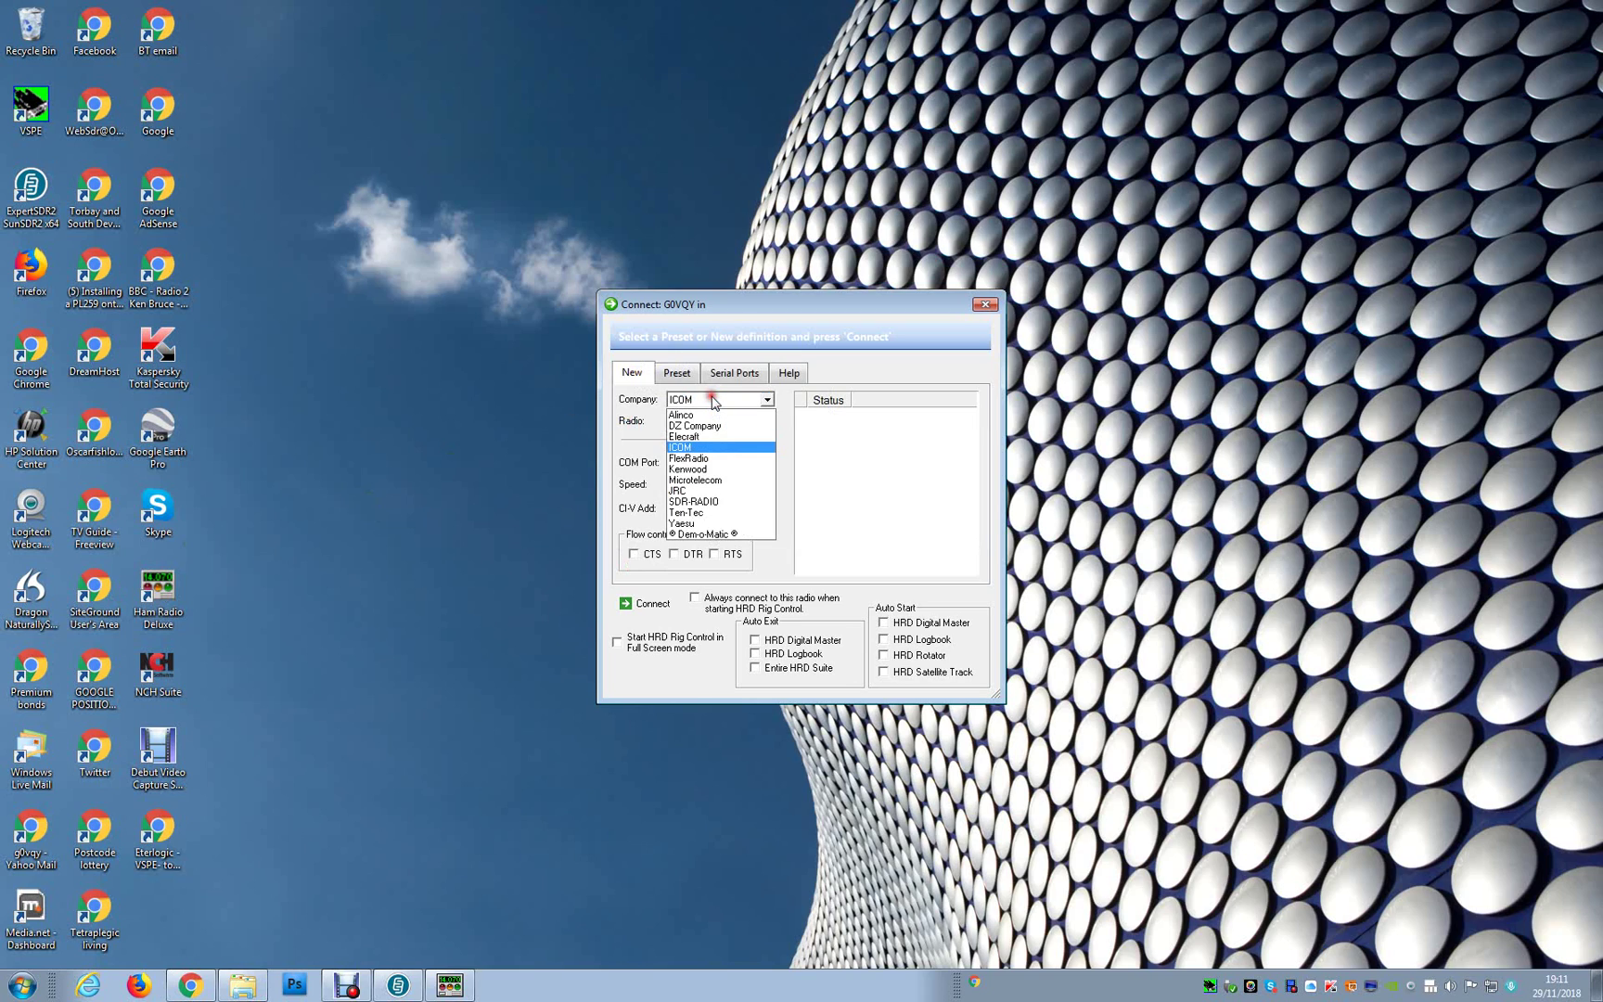
click(684, 470)
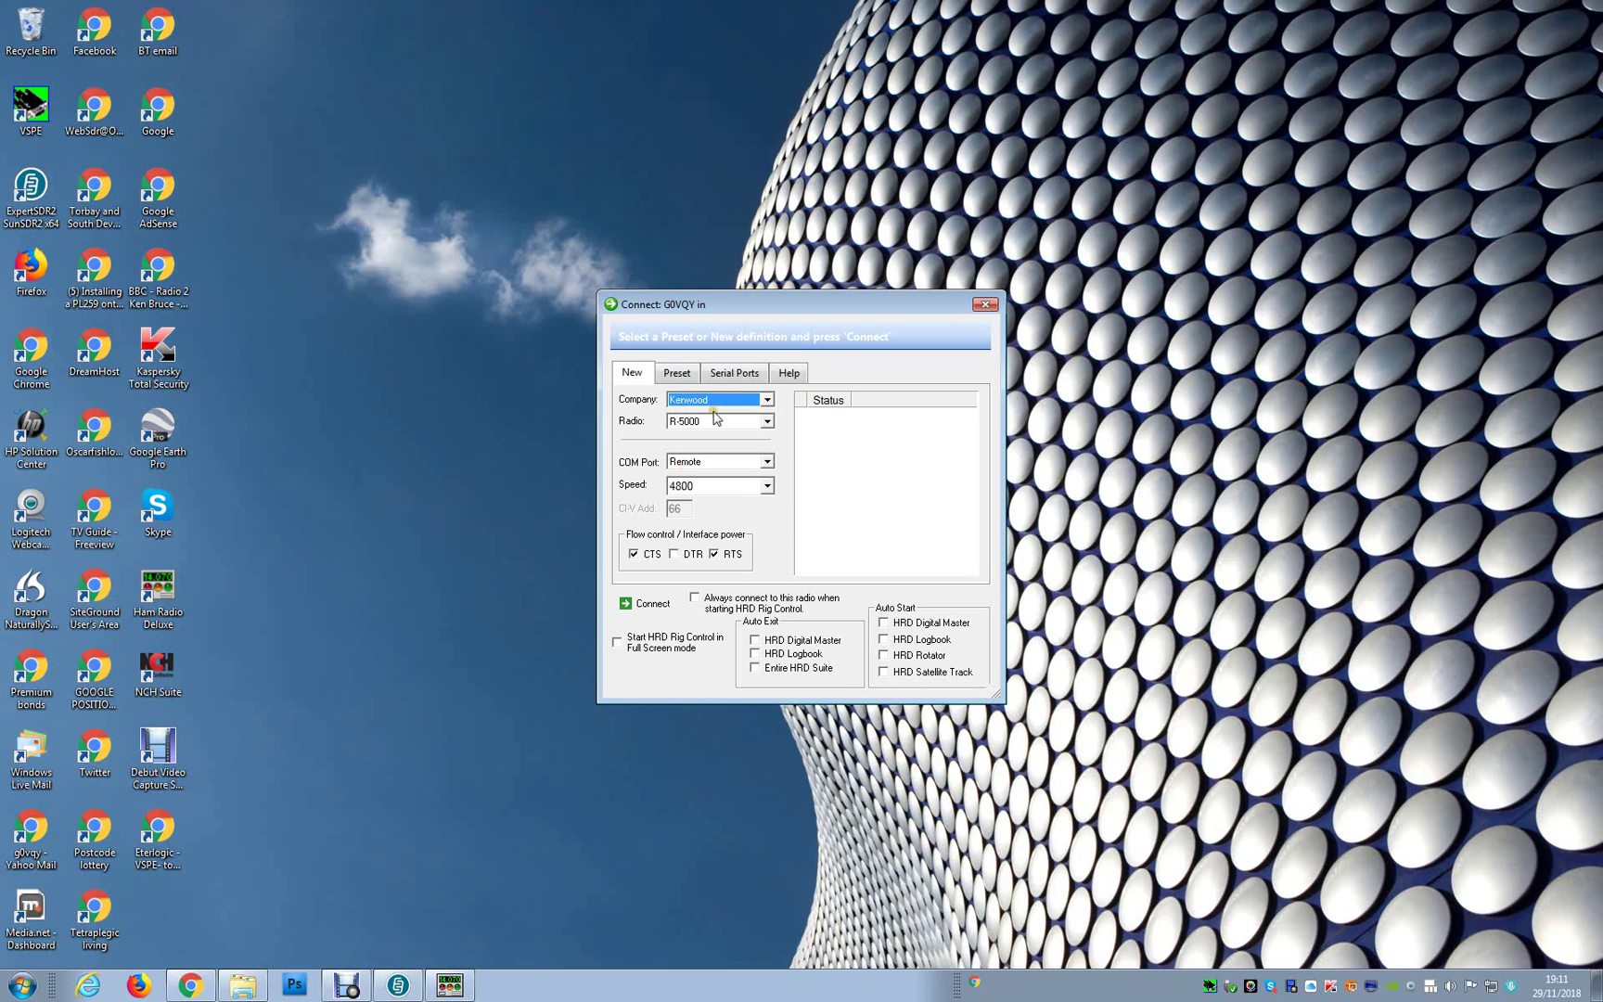
click(713, 425)
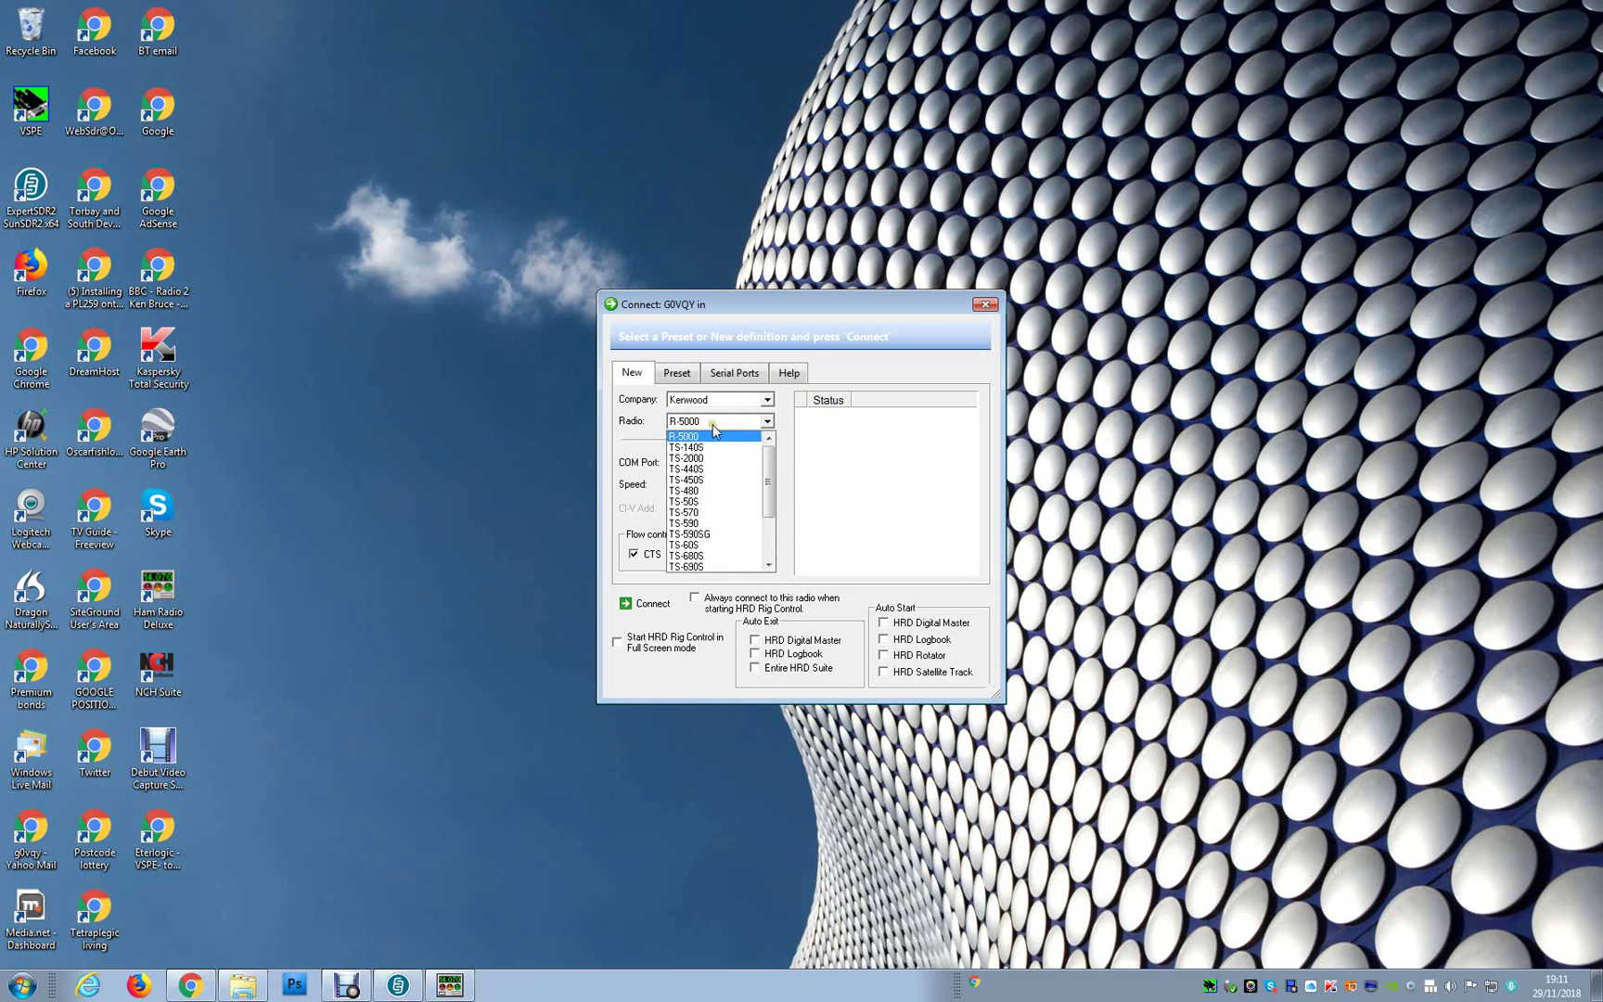
click(692, 491)
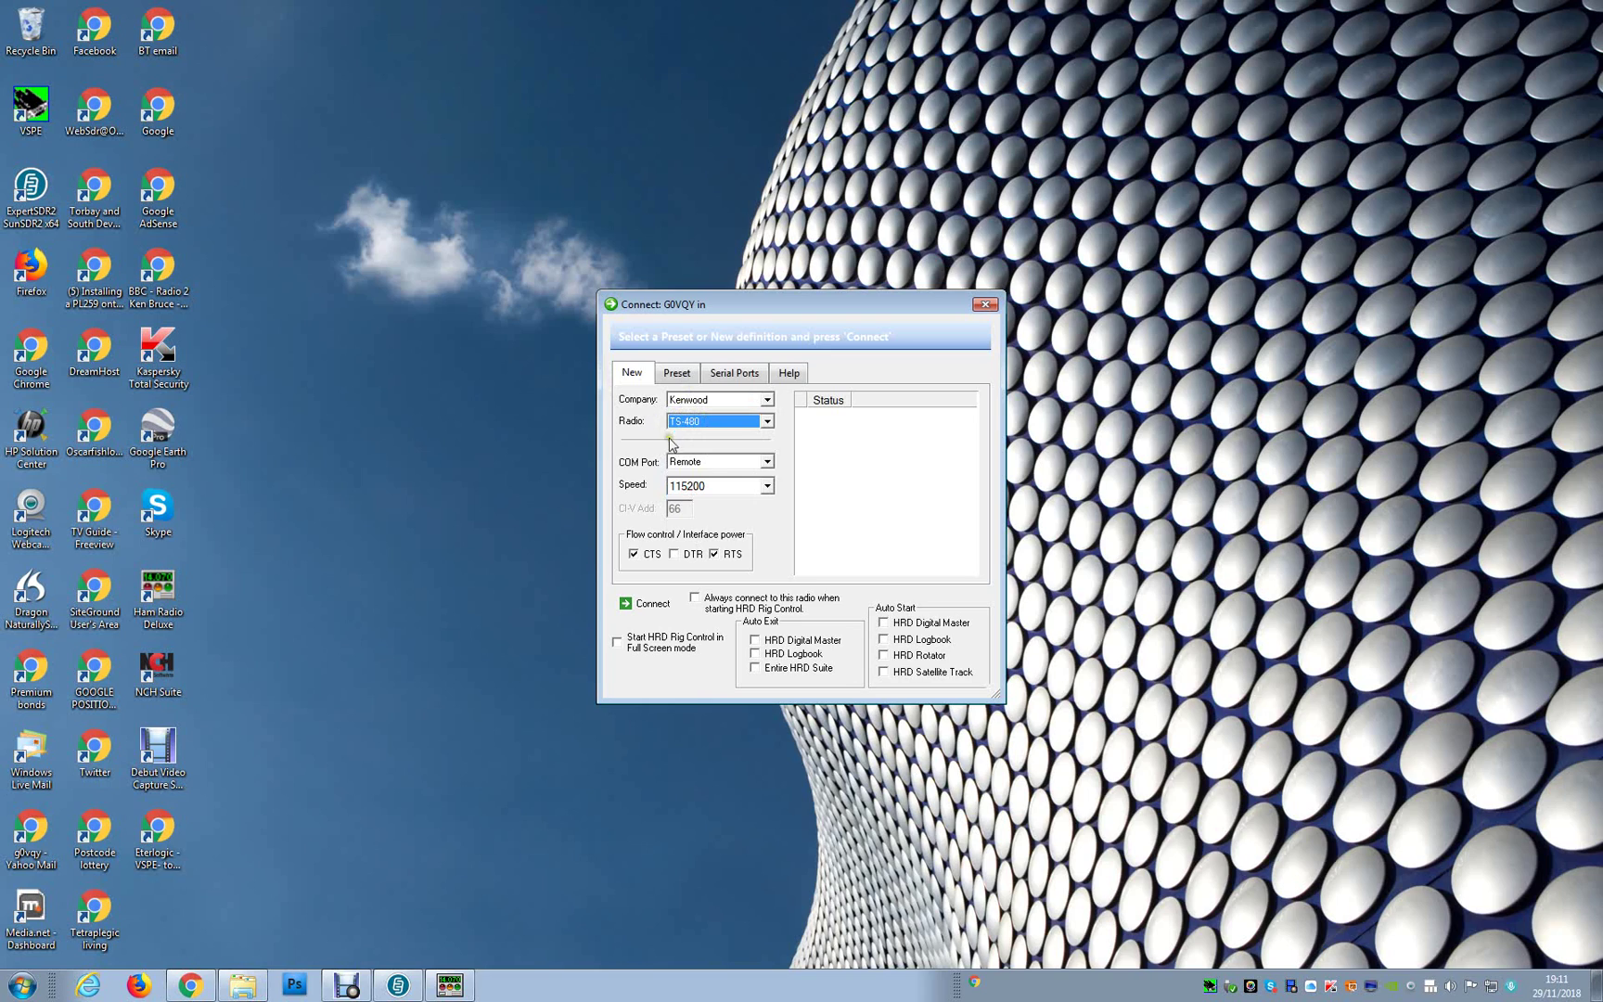
- Connect to the radio on COM6 at speed 9600, with HRD Logbook set to start automatically
click(742, 464)
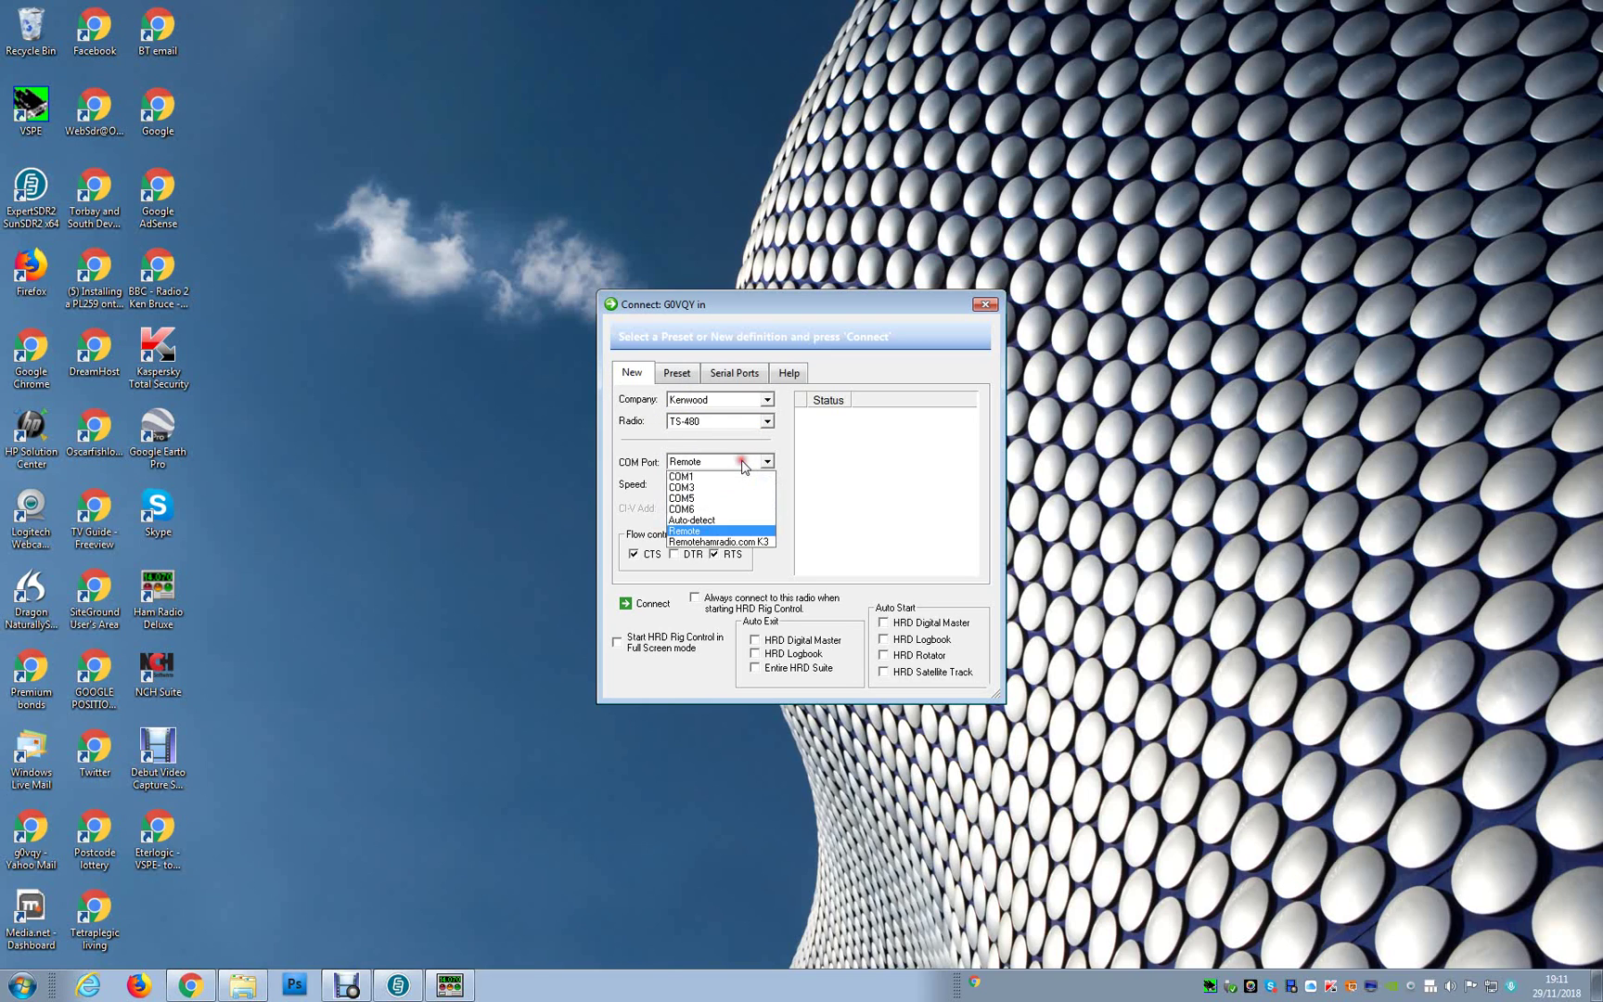
click(698, 512)
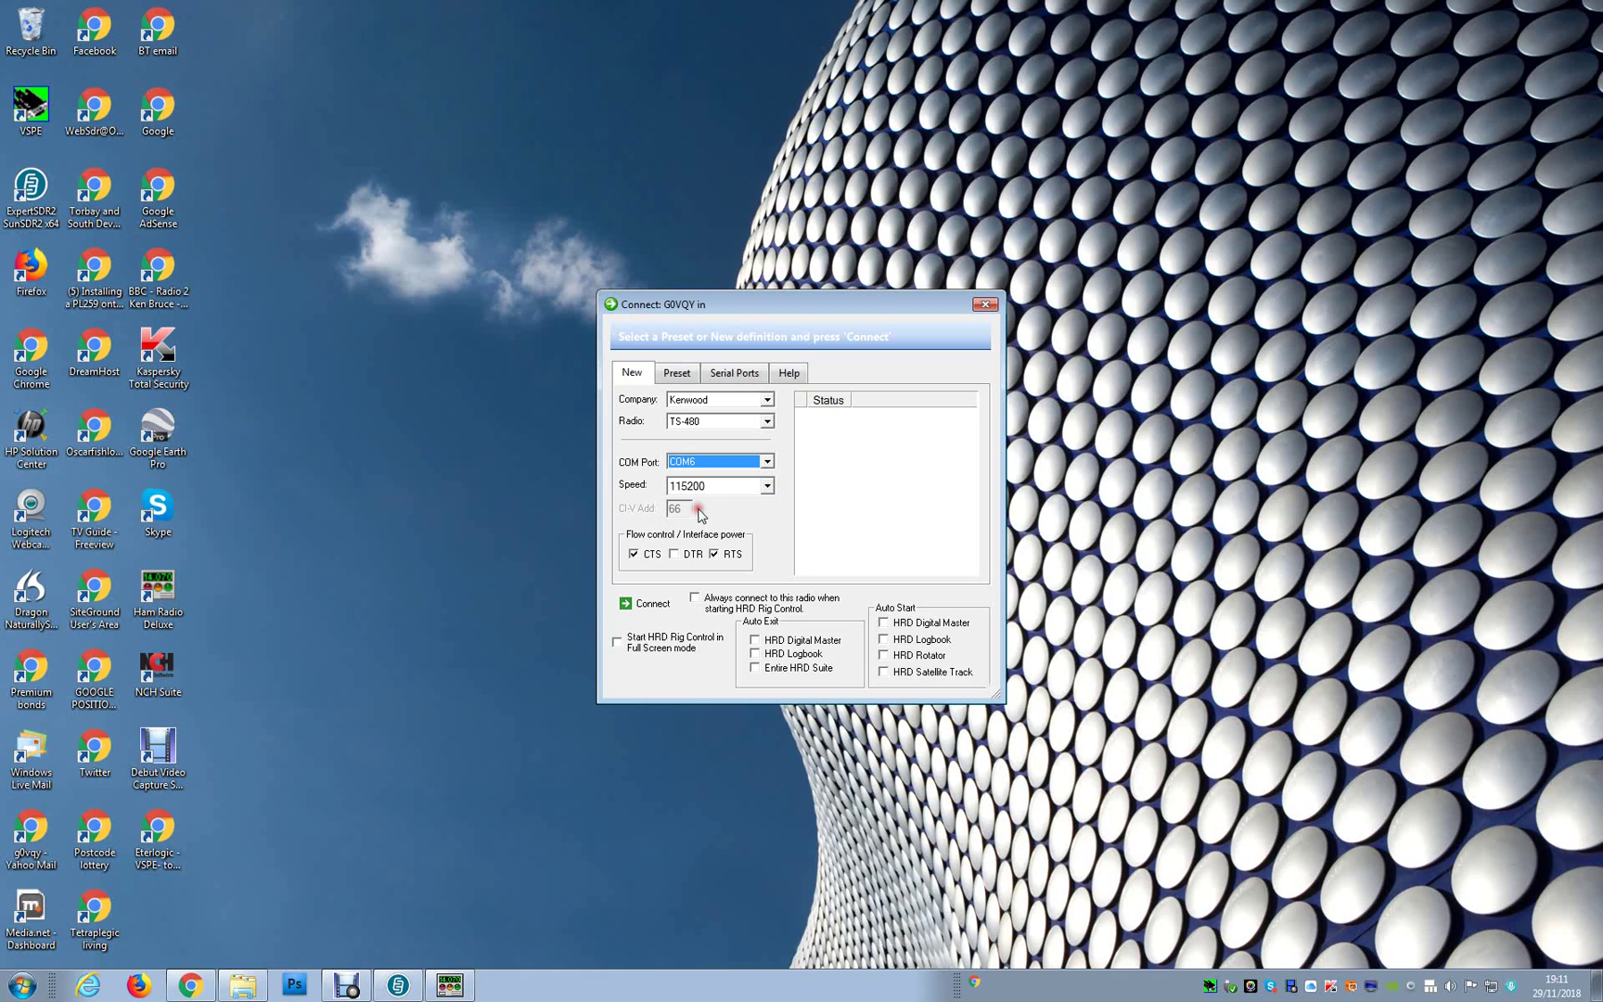
click(702, 486)
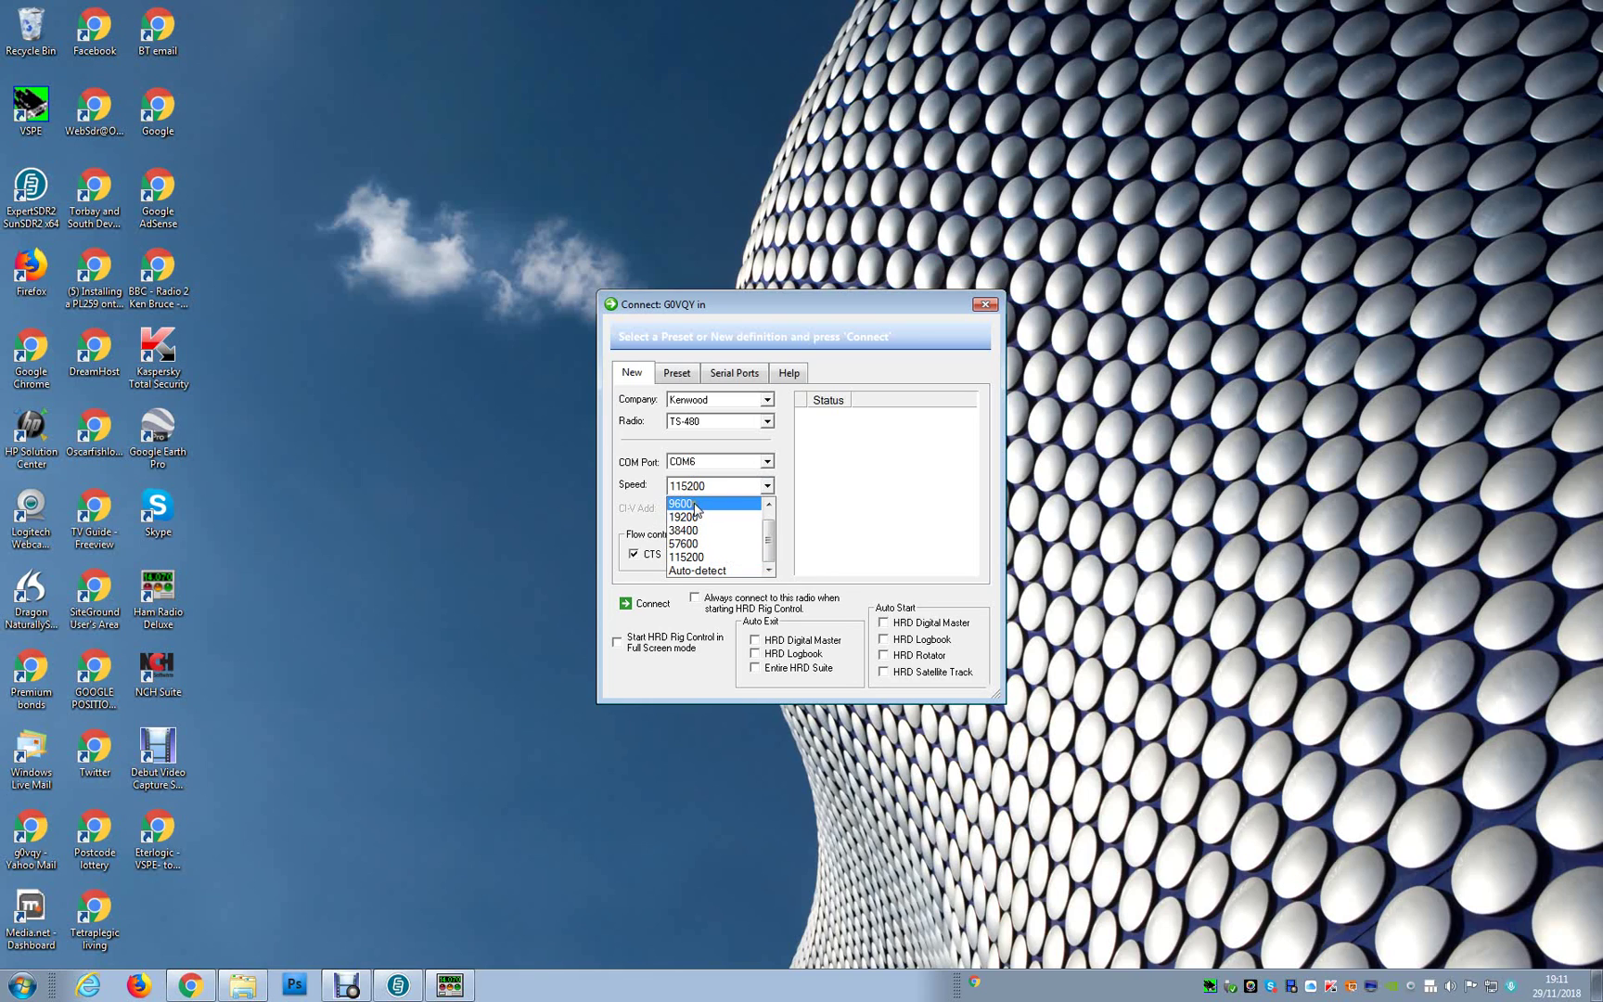
click(697, 506)
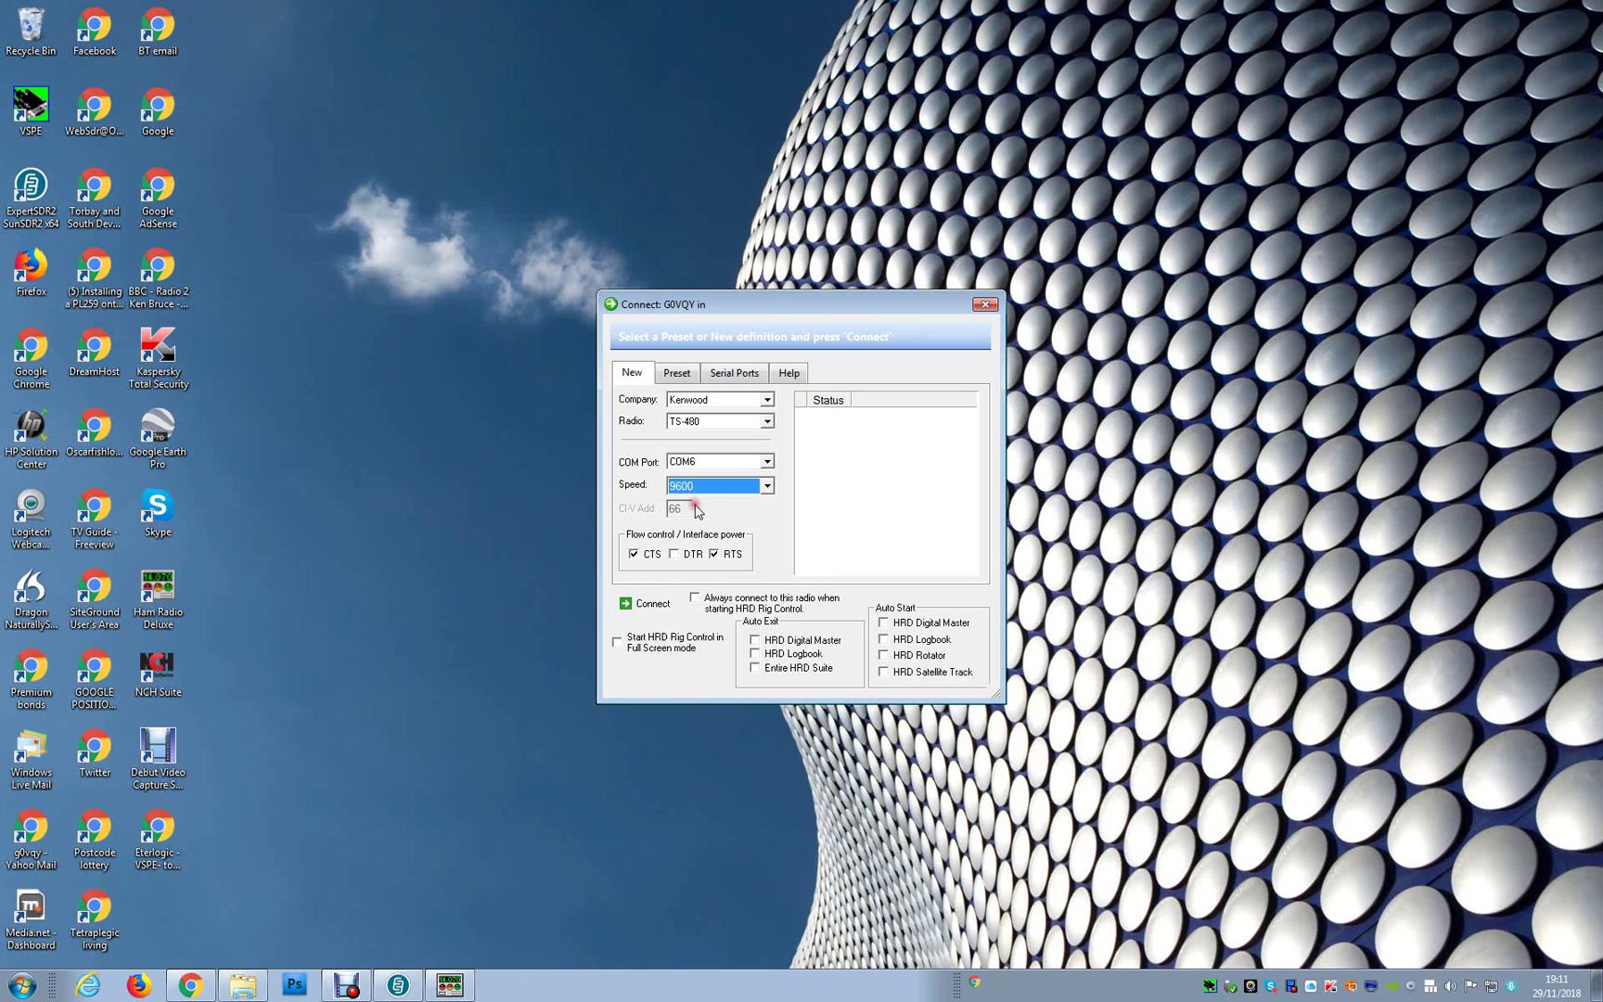
click(885, 639)
click(638, 605)
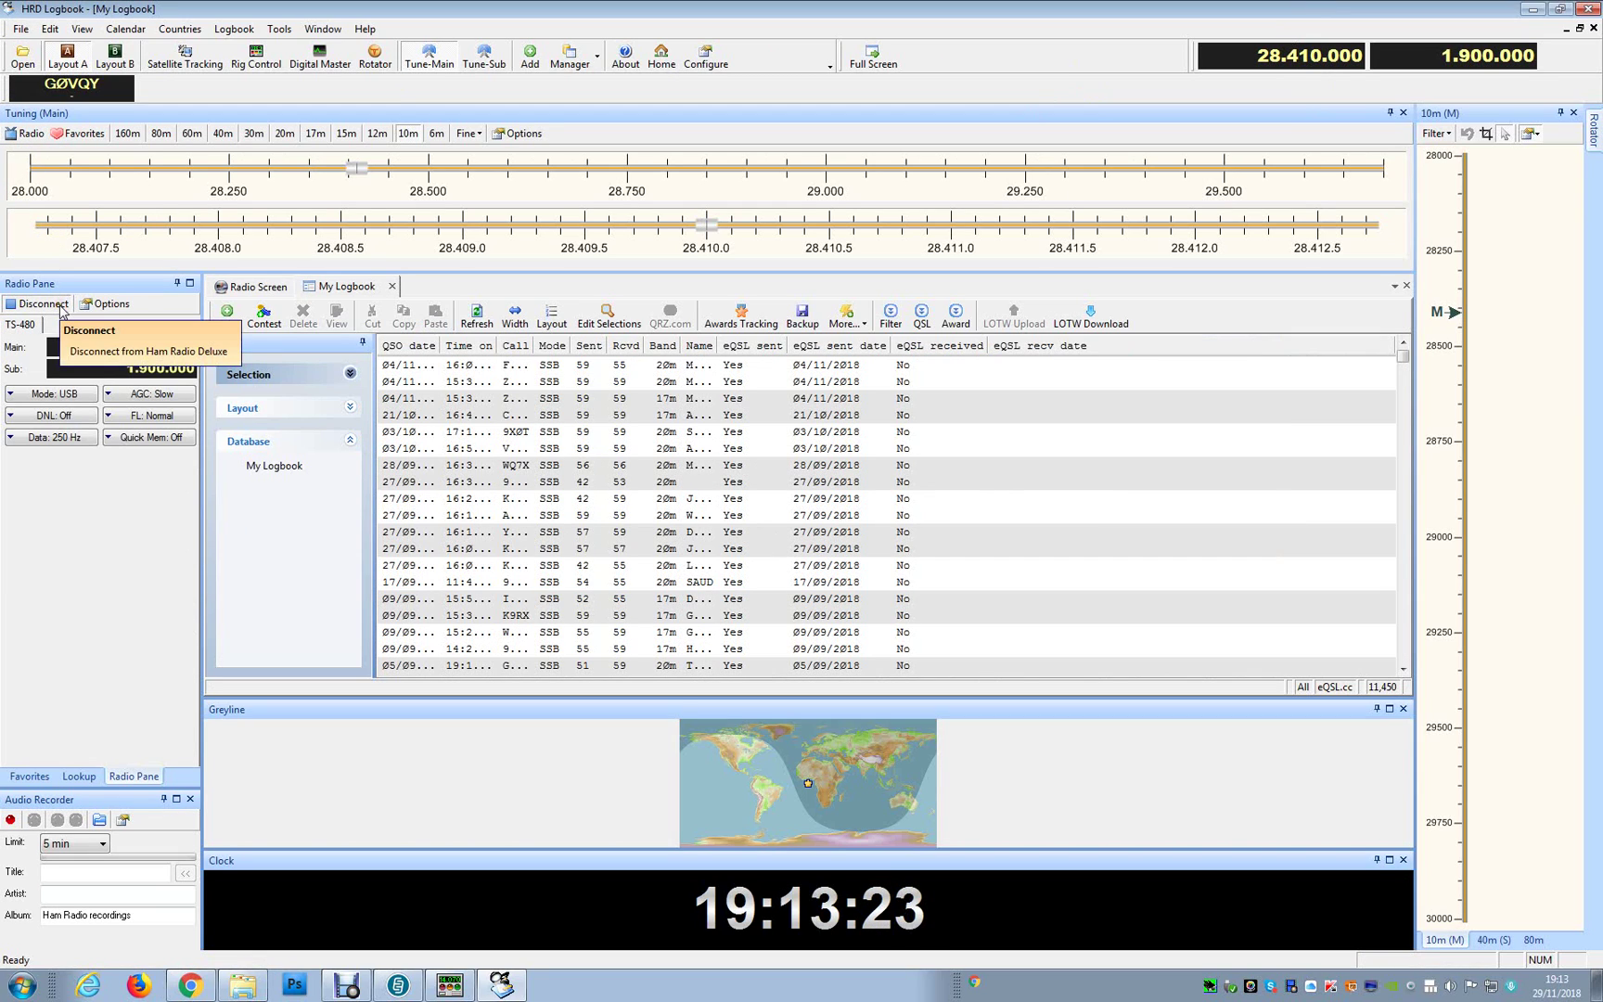
- Open the form for adding a new contact entry to My Logbook
click(65, 57)
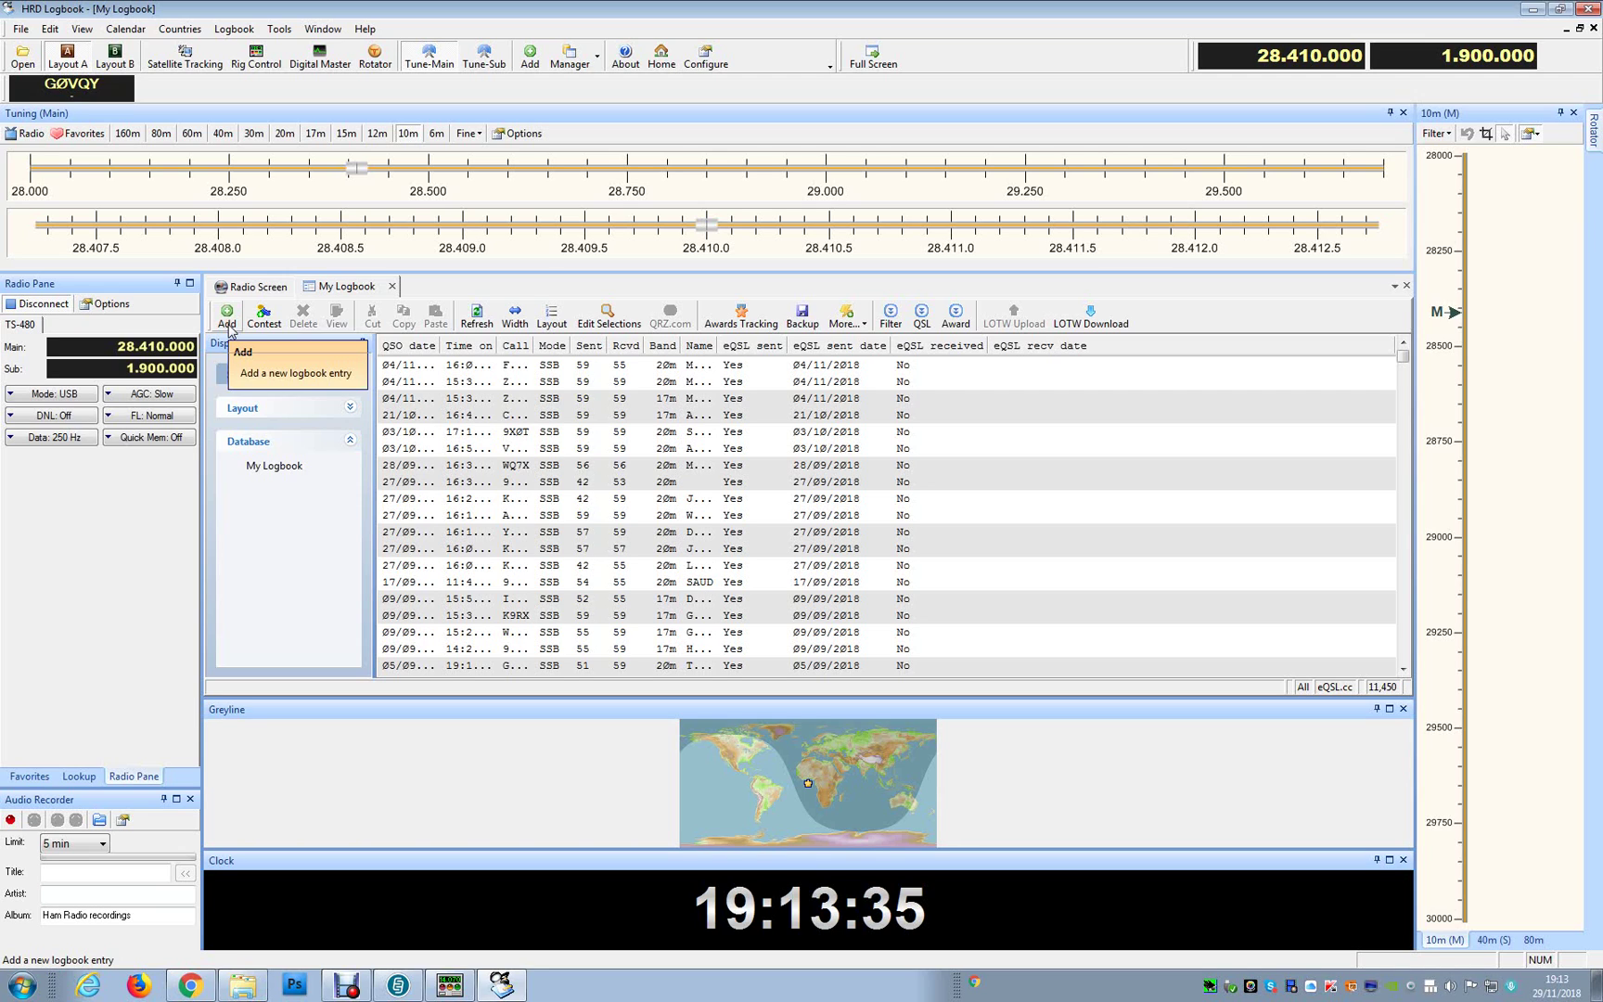
click(226, 318)
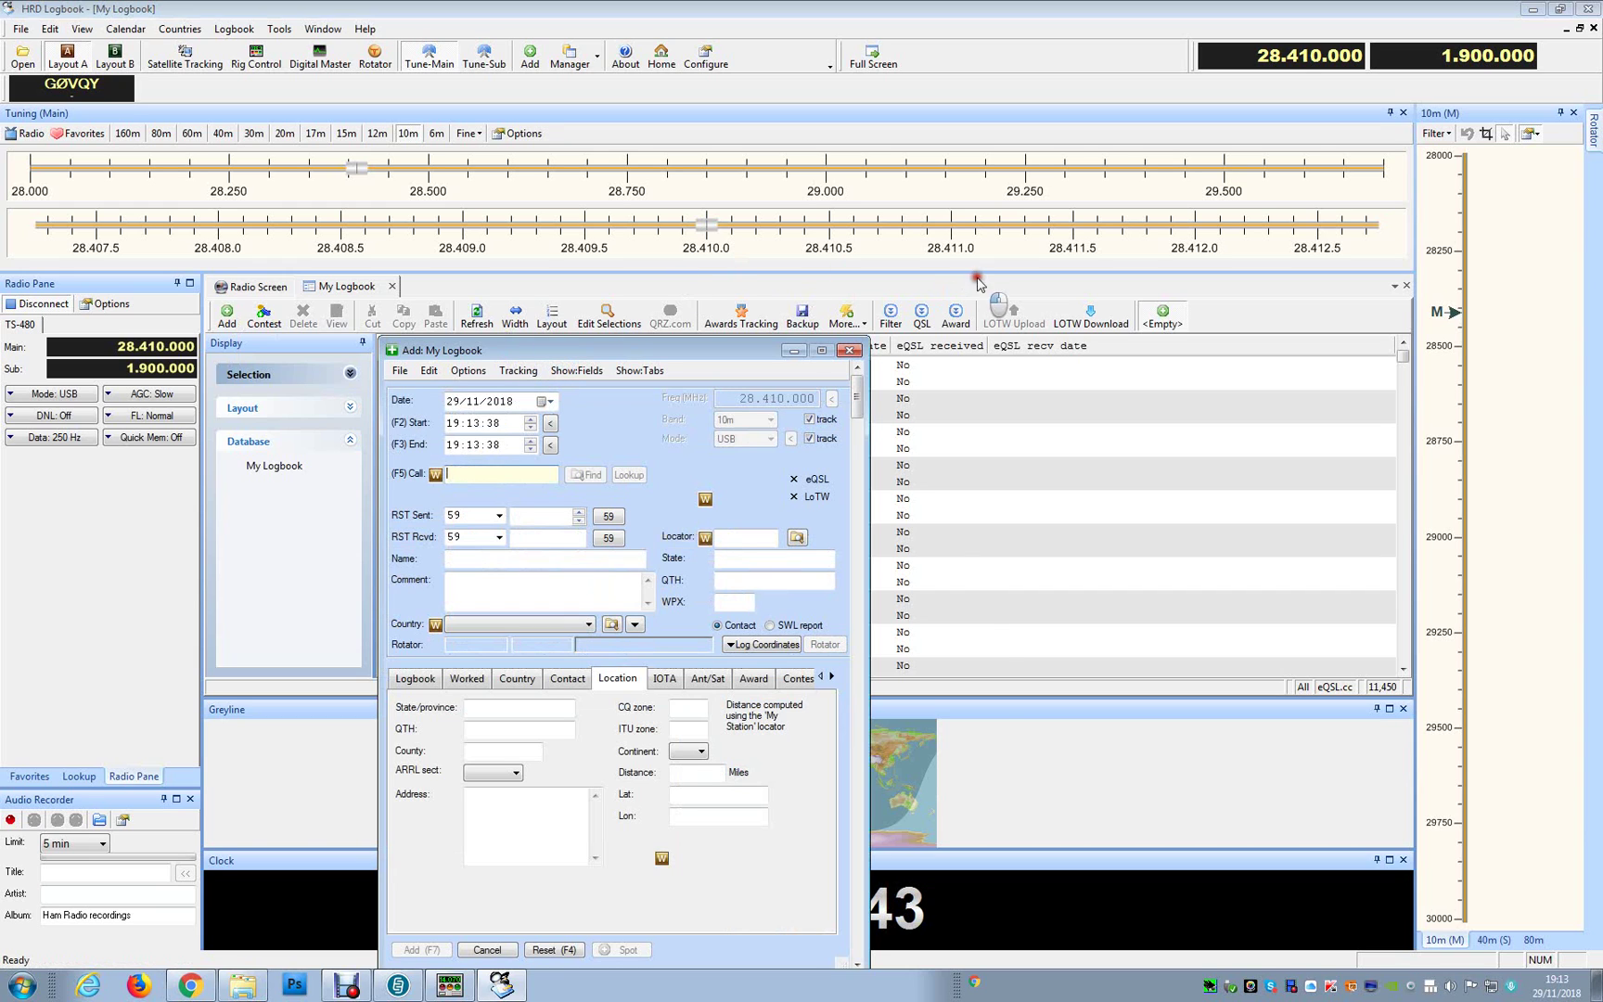
- Move the new contact form clear of the logbook list and minimise the HRD Logbook and HRD Rig Control windows
drag(1063, 197, 1064, 198)
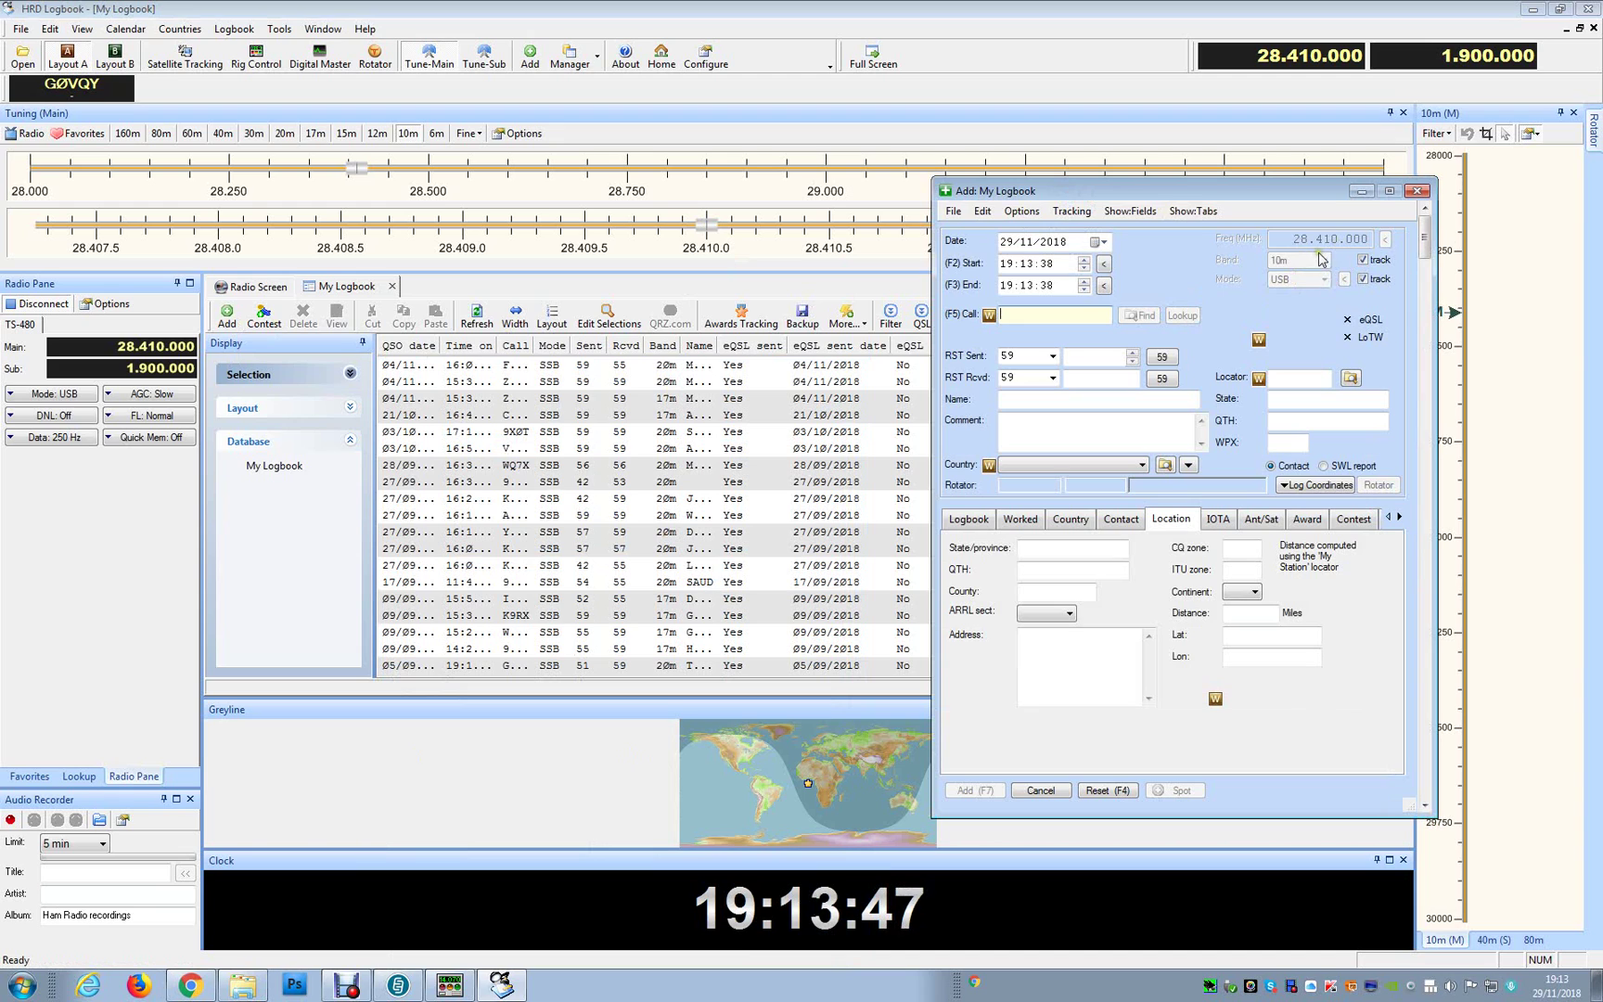
click(1531, 12)
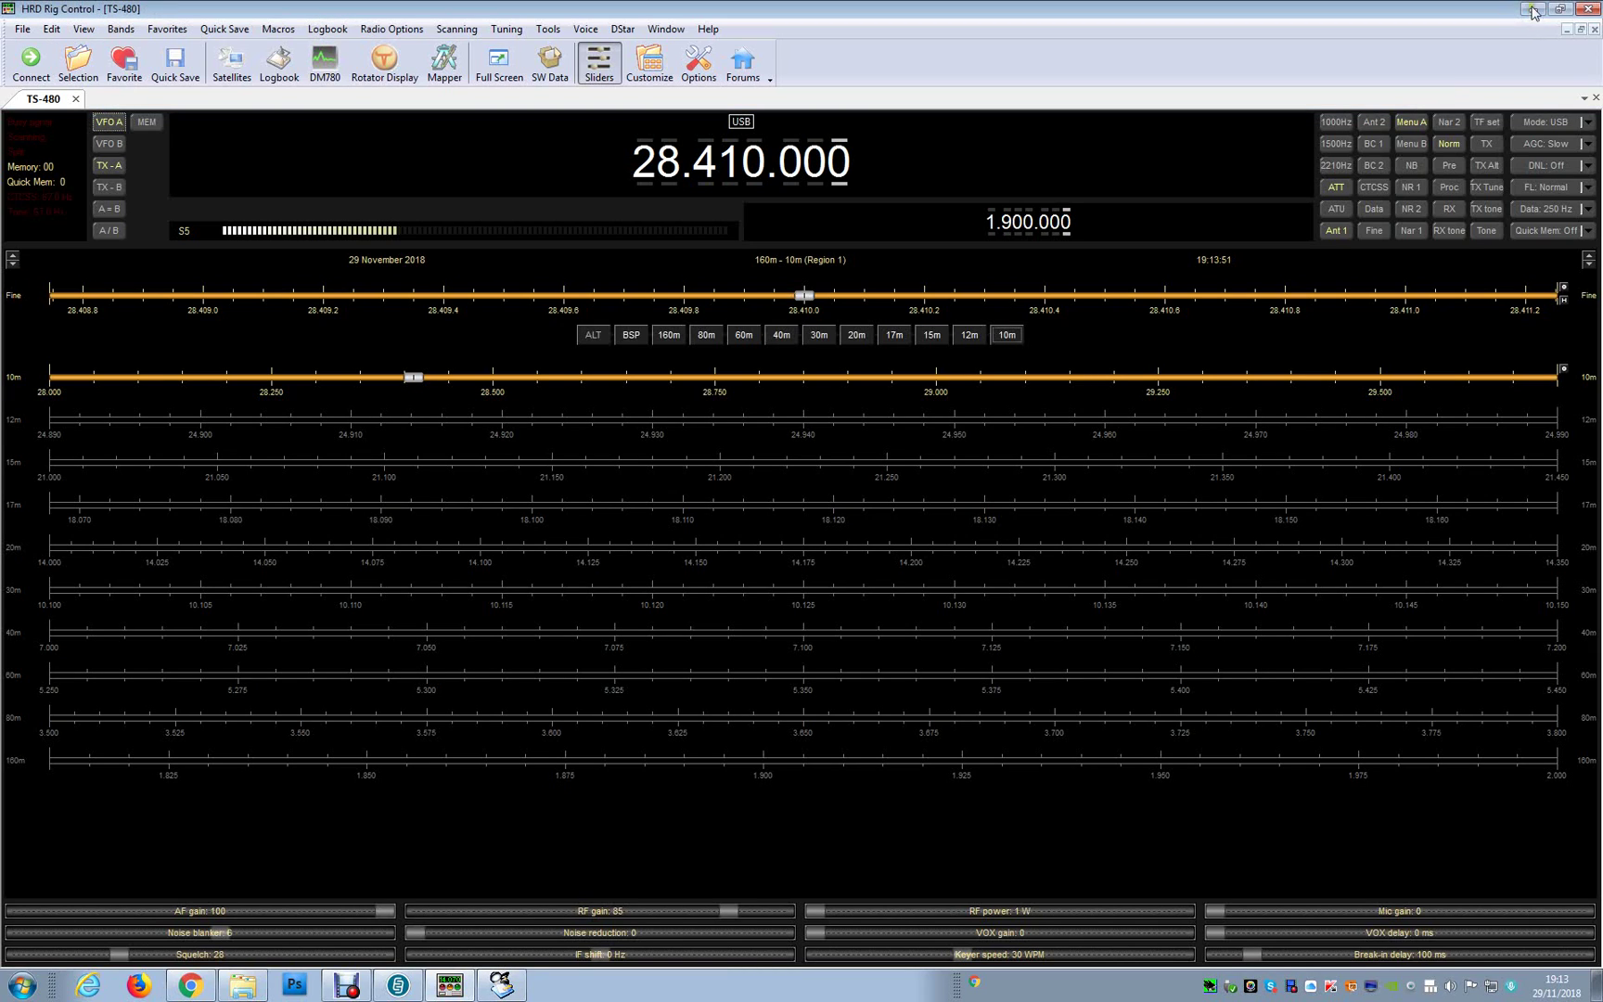
click(1531, 11)
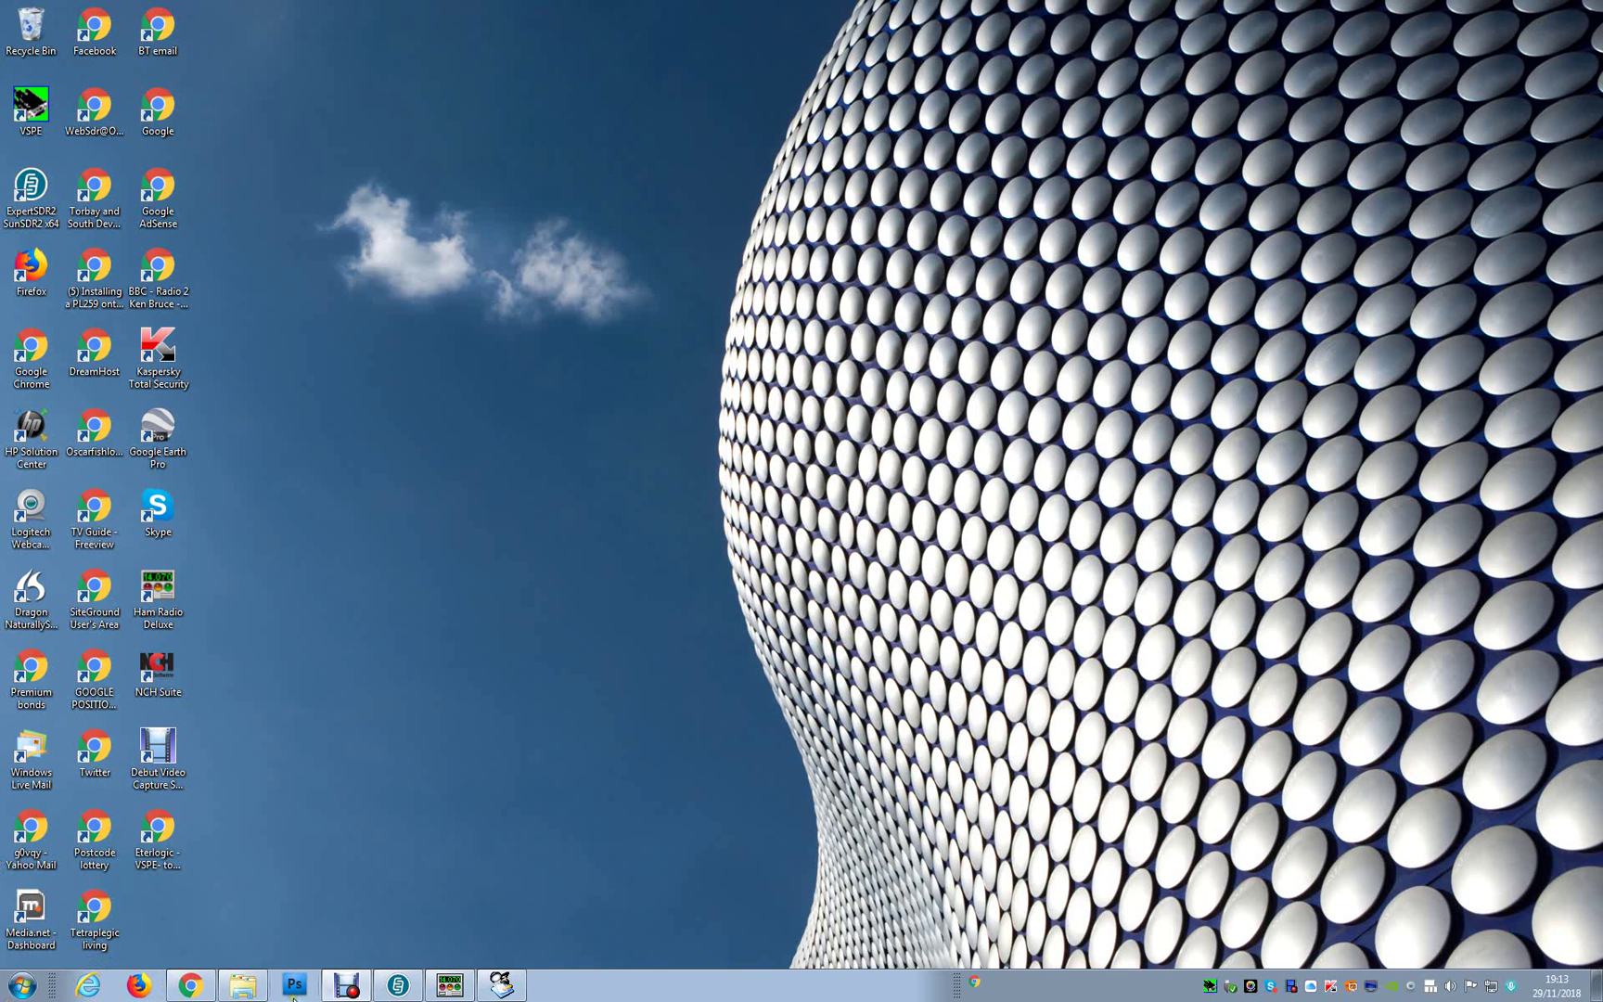
- Bring up ExpertSDR2 and HRD Rig Control one after the other to check the tuned frequency, minimising each
click(388, 983)
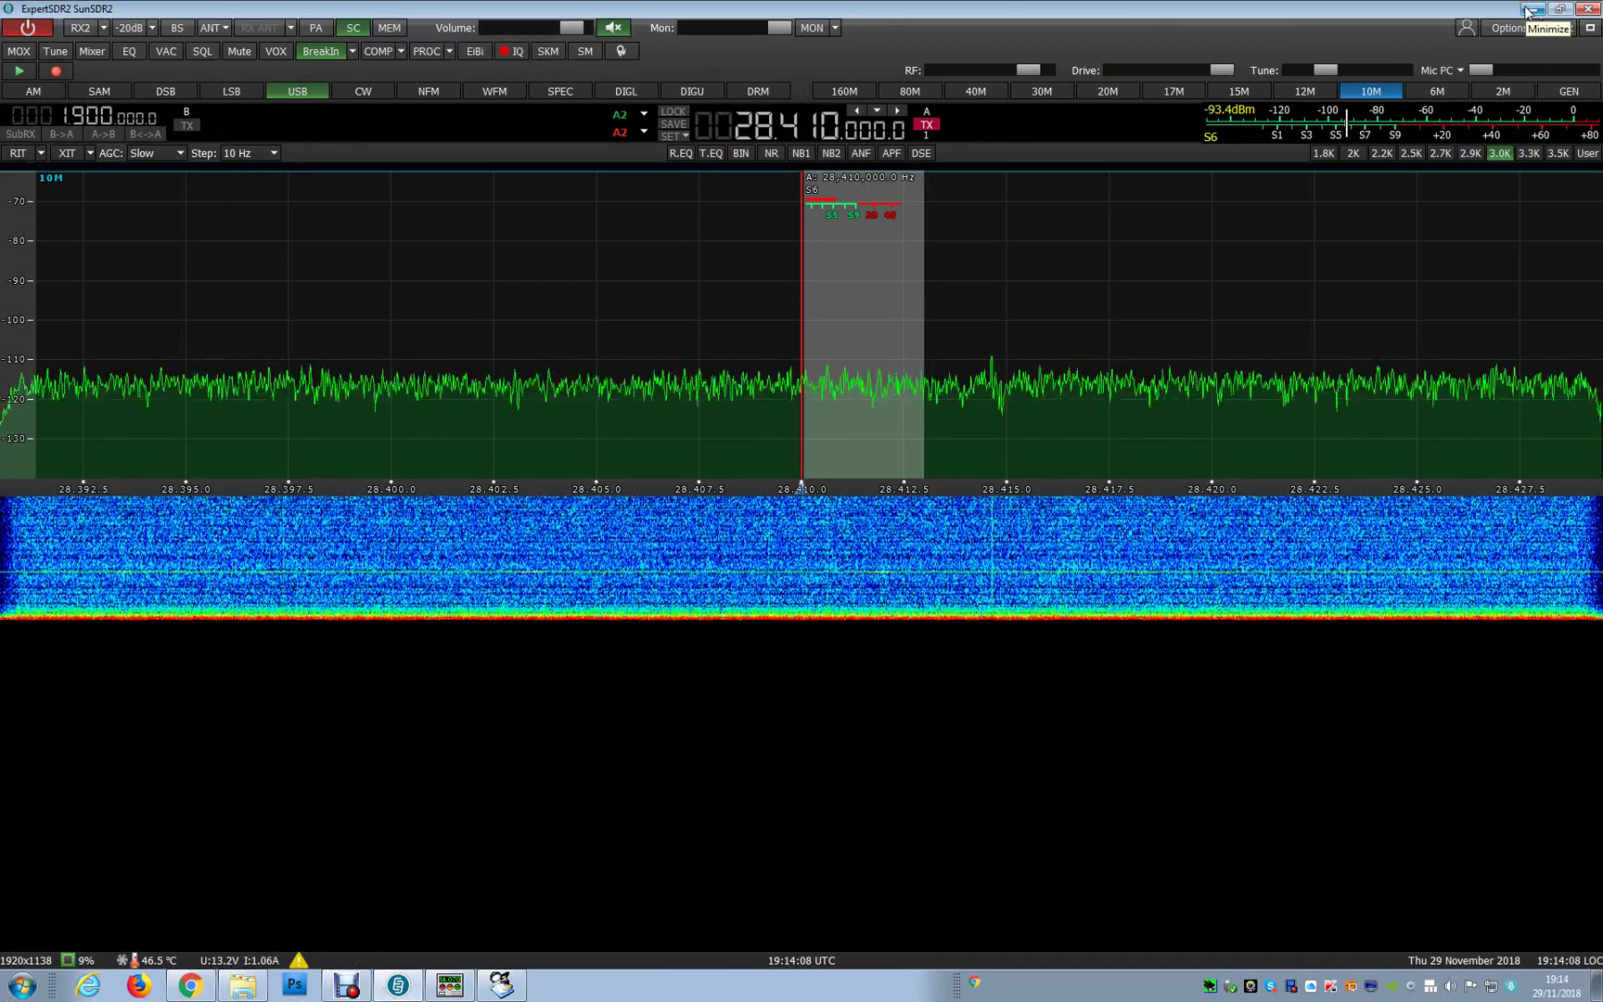
click(1526, 11)
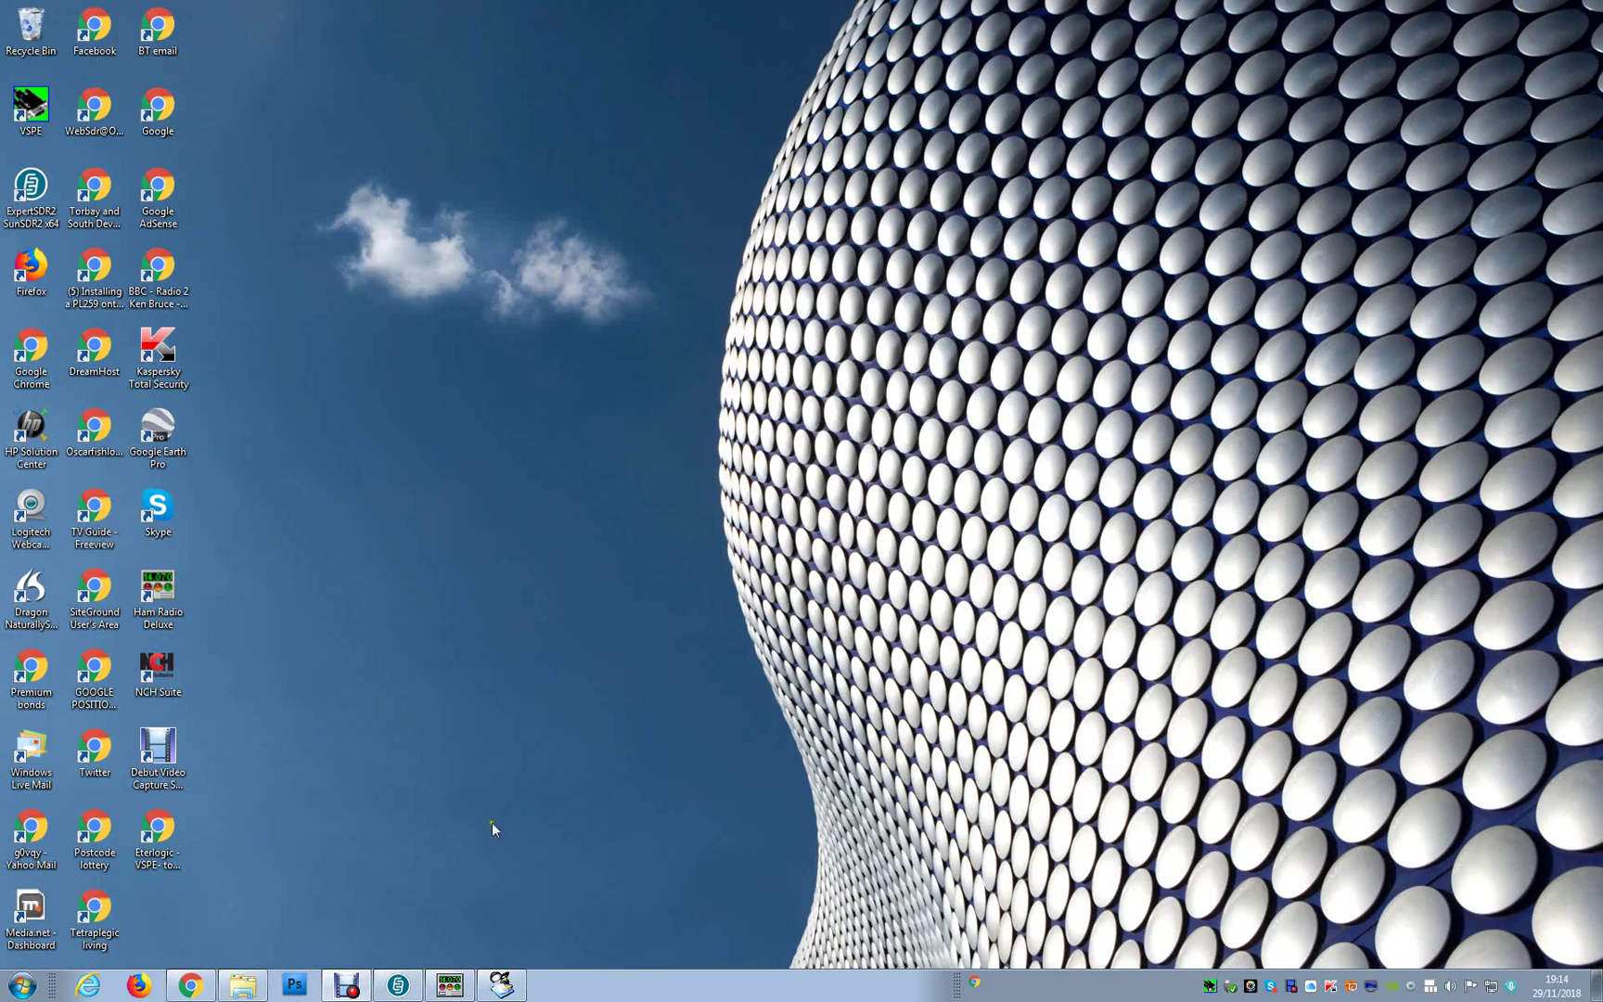
click(453, 987)
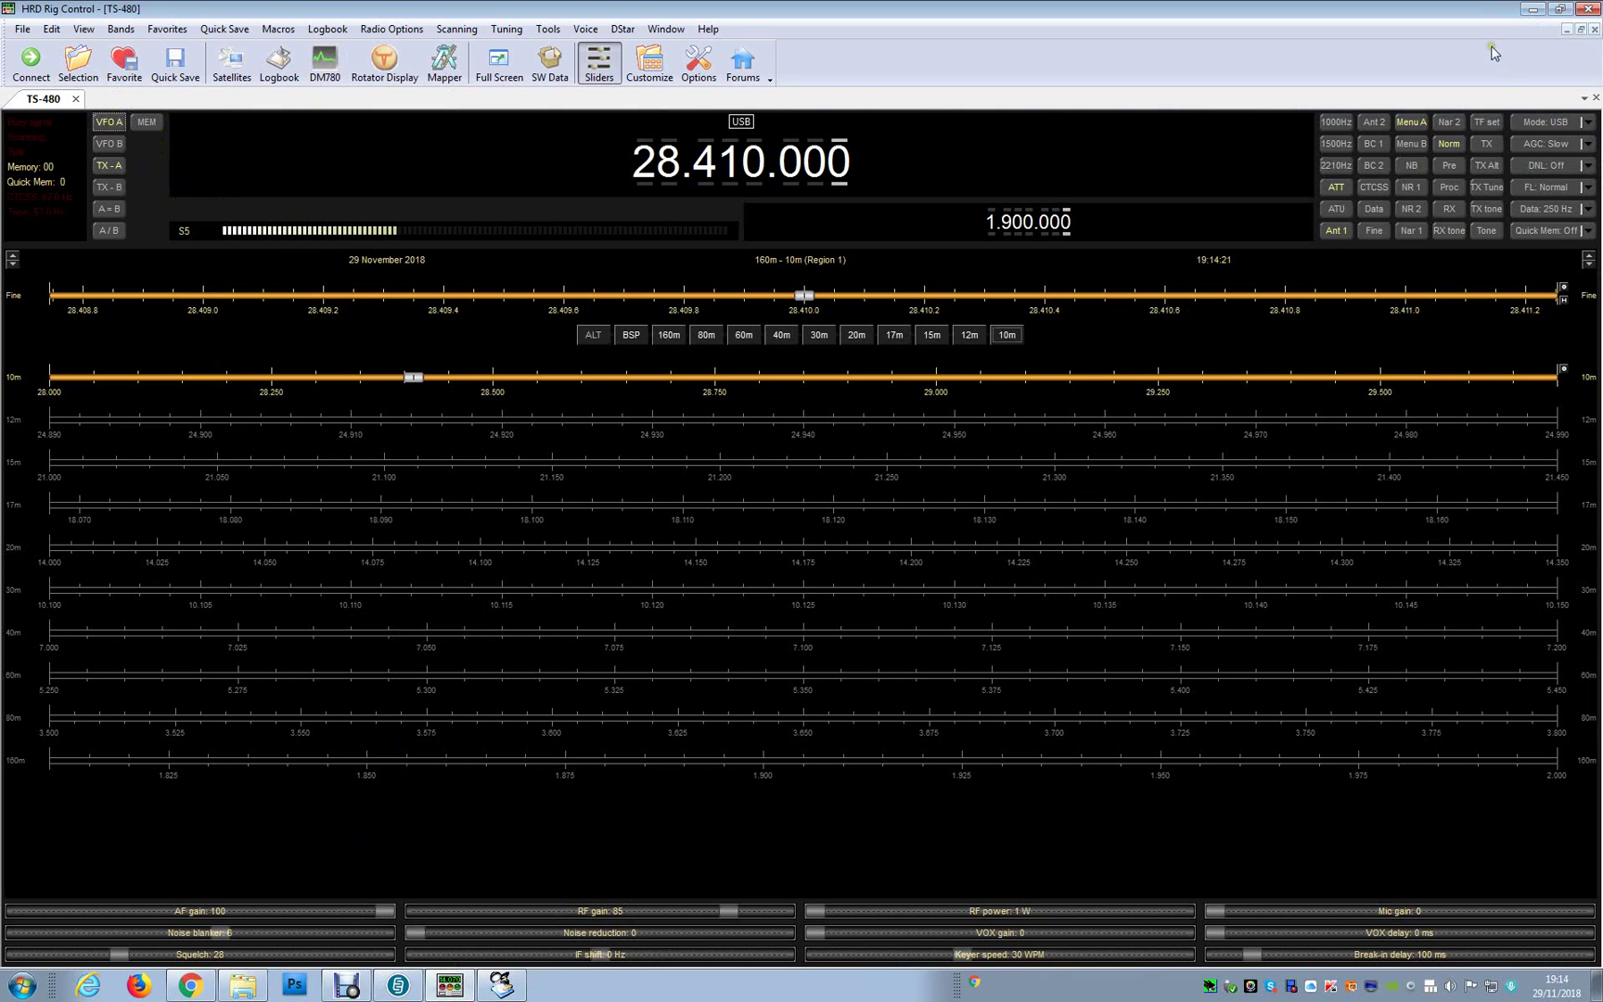
click(1529, 12)
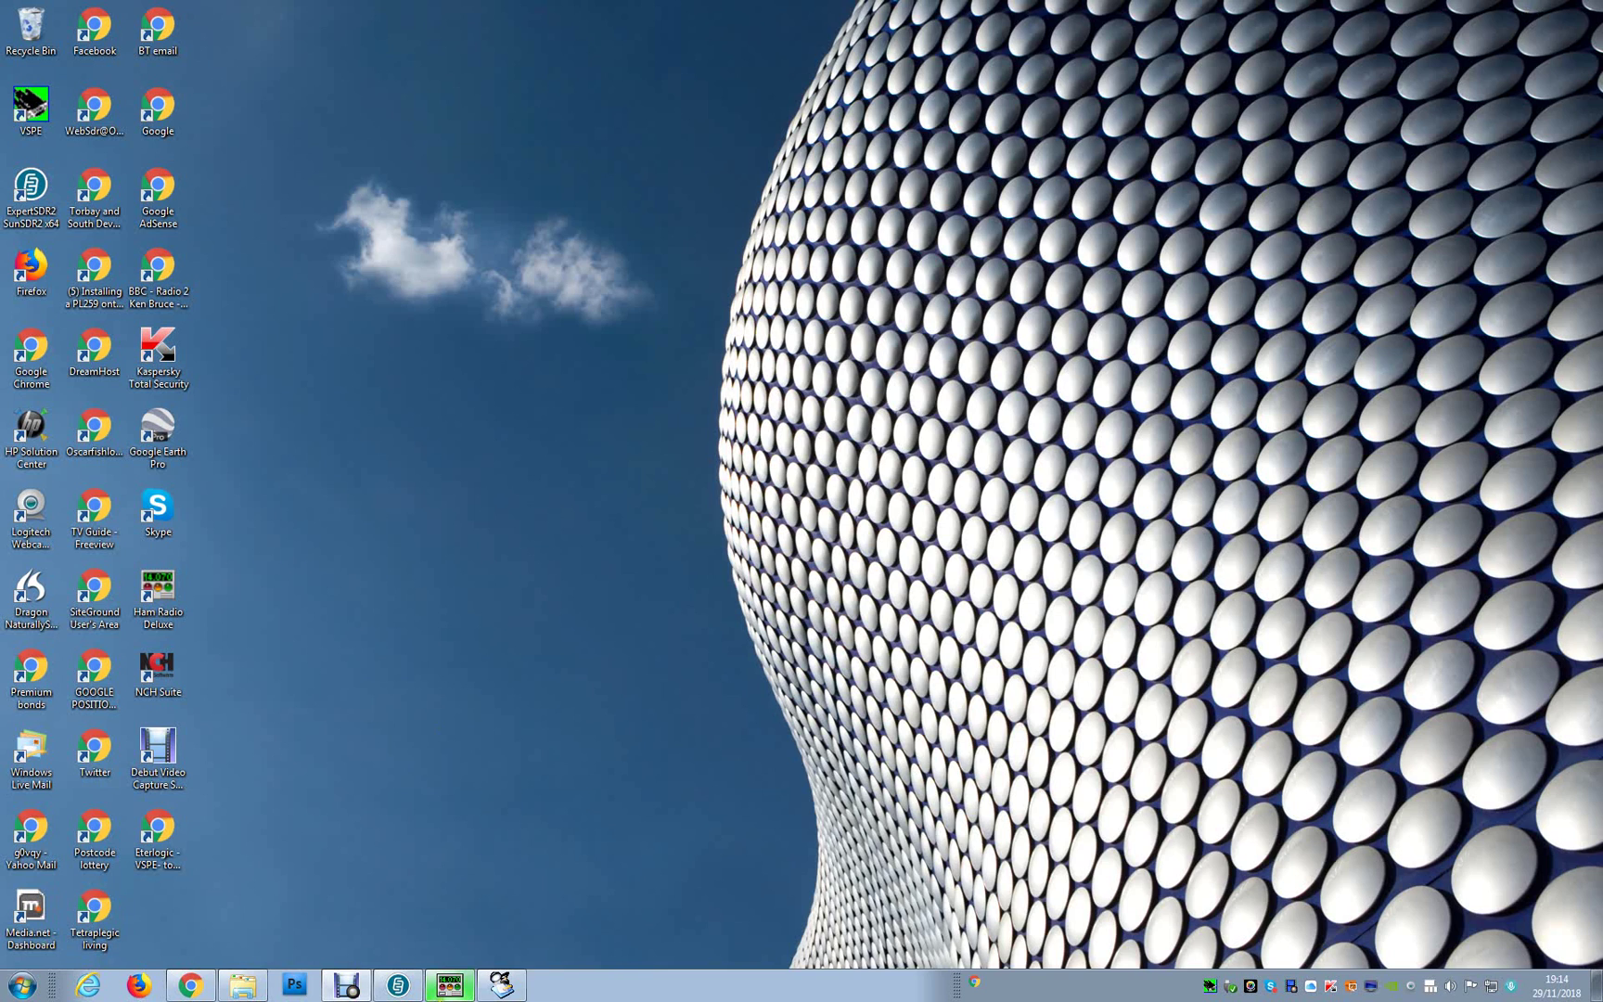
- Restore HRD Logbook and alternate between it and ExpertSDR2 to compare the frequency and mode with the new contact form
click(485, 989)
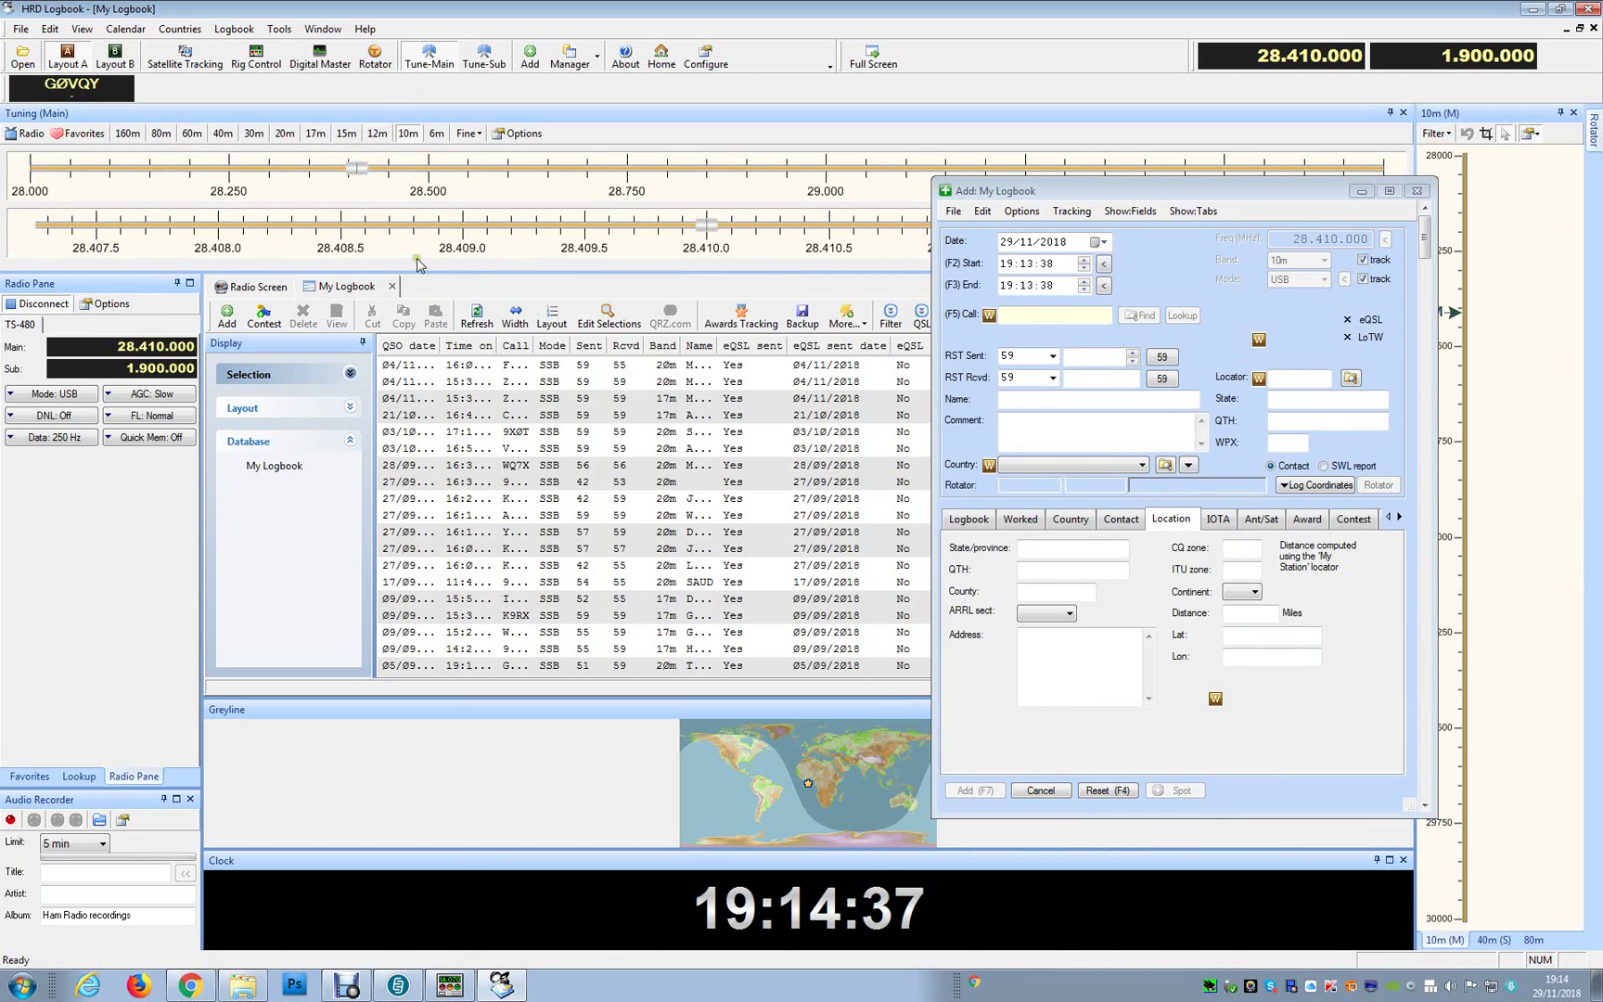
click(407, 980)
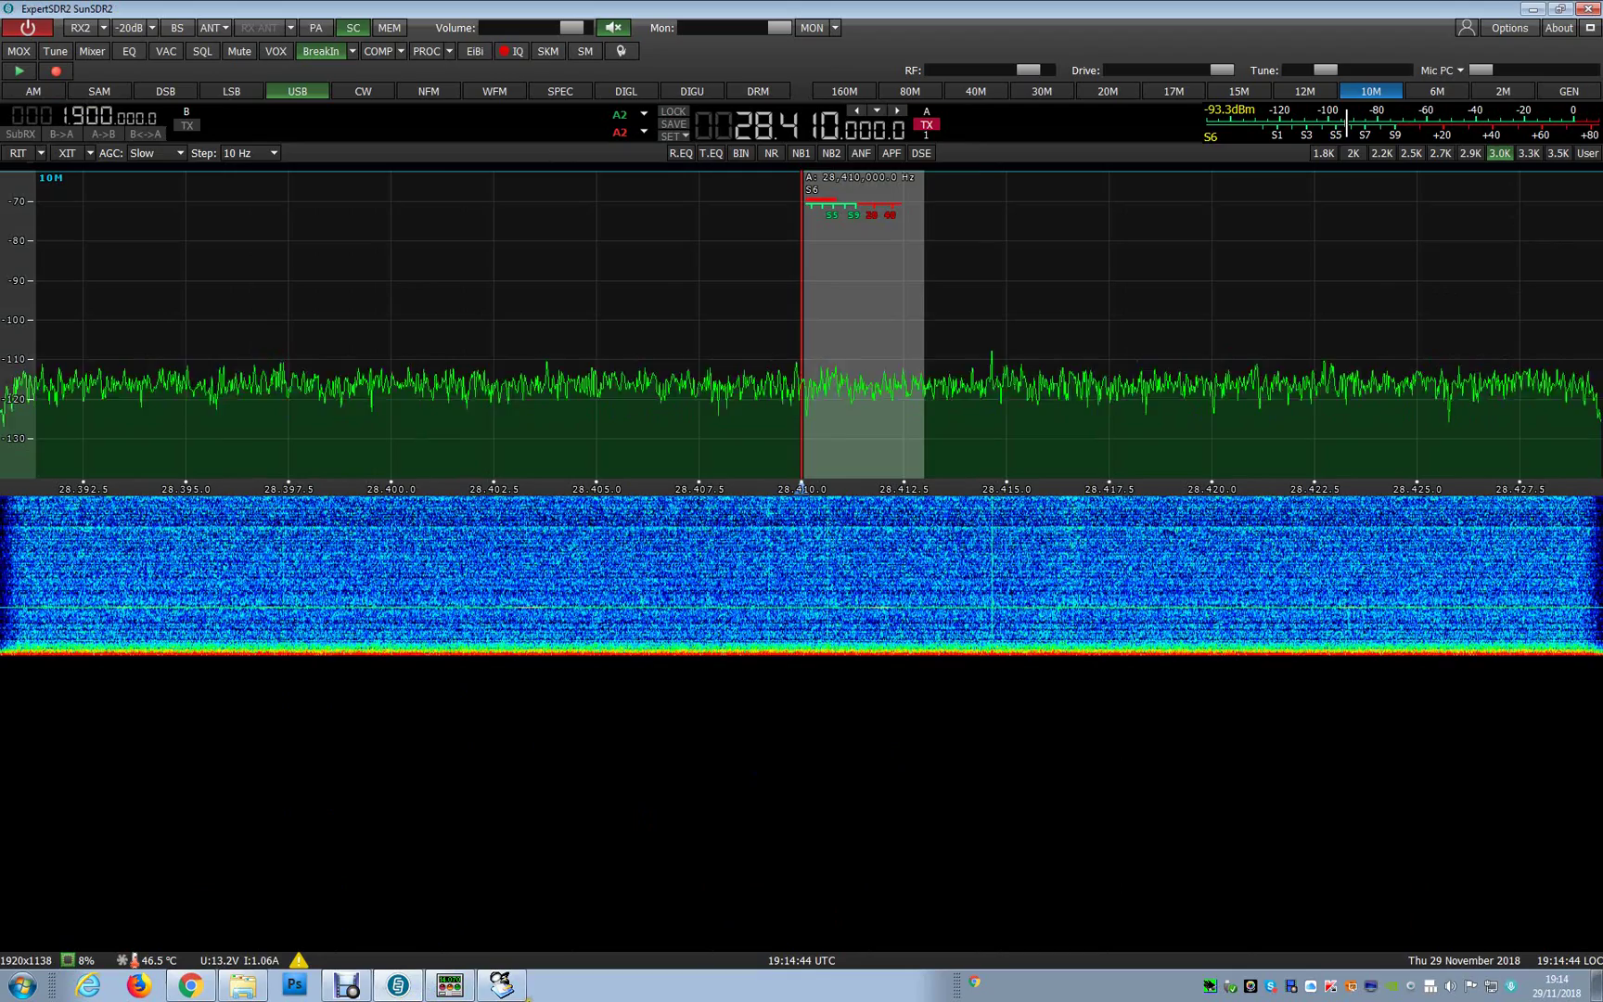
click(501, 986)
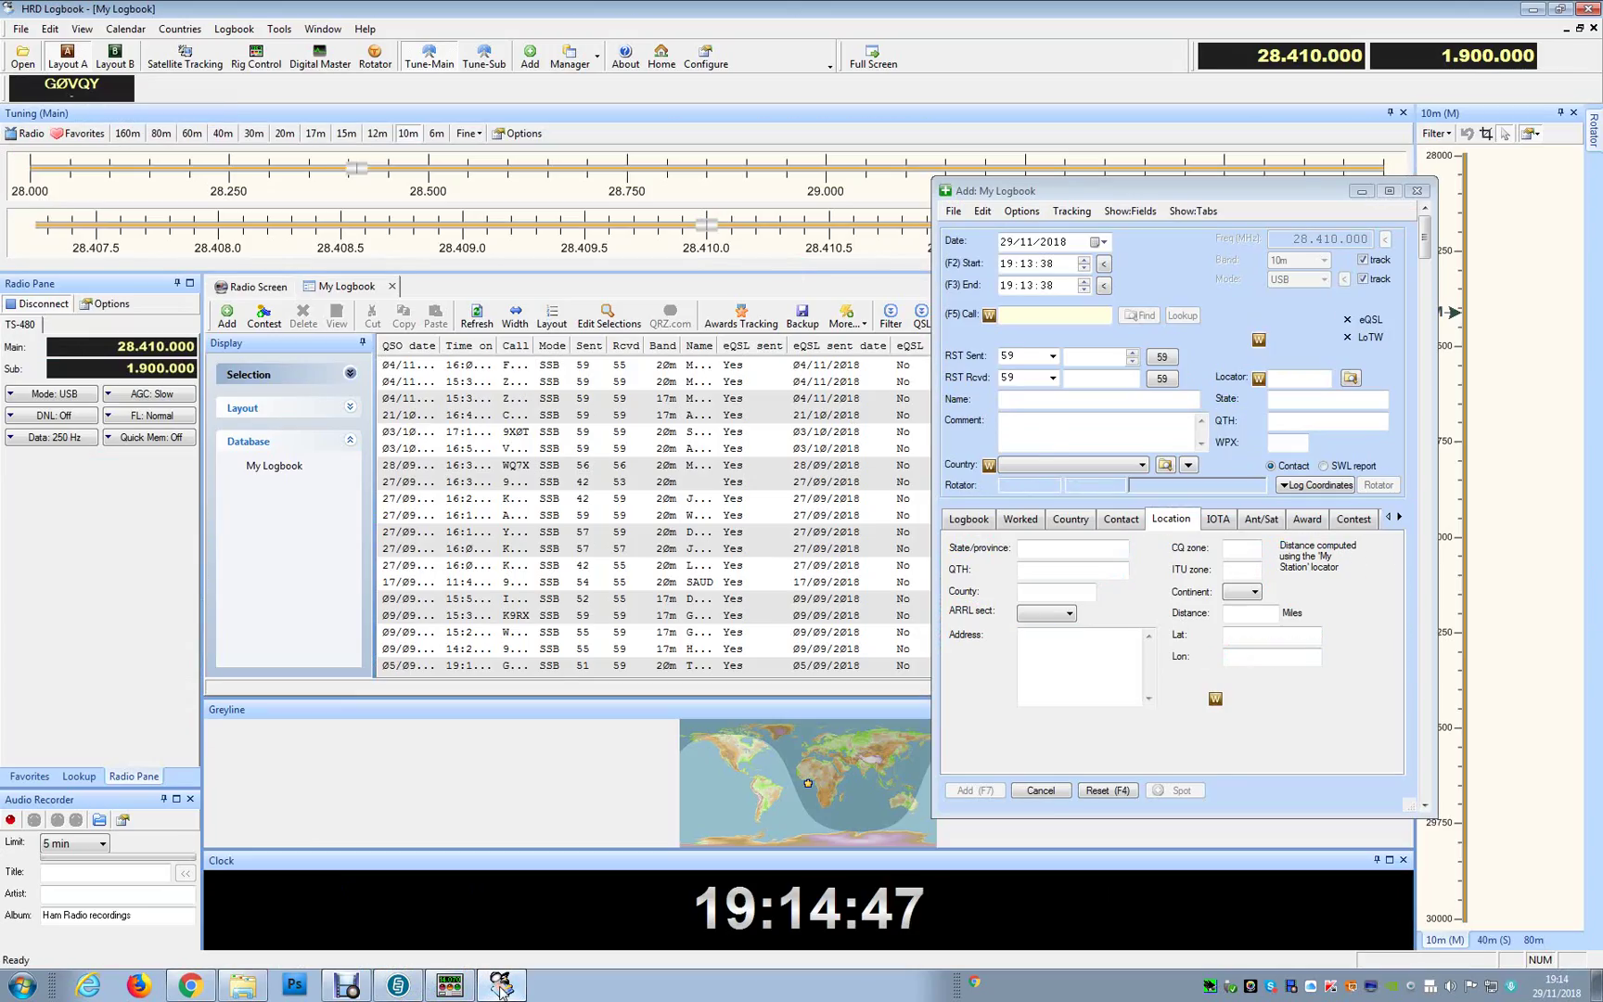
click(399, 989)
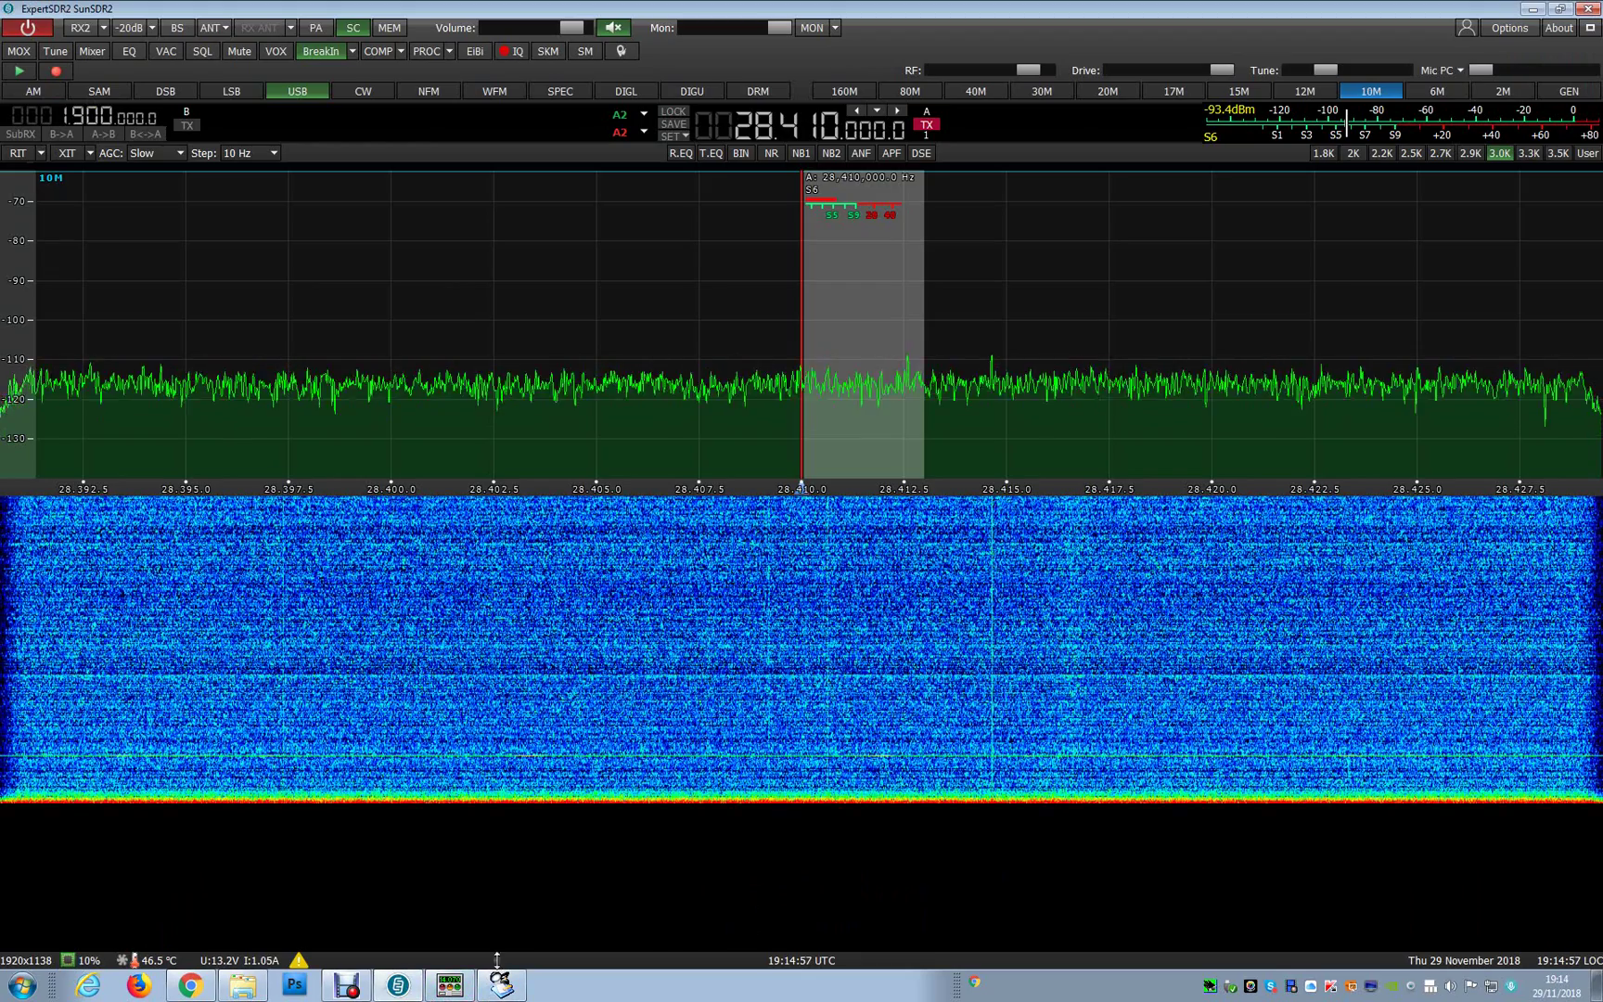
click(501, 986)
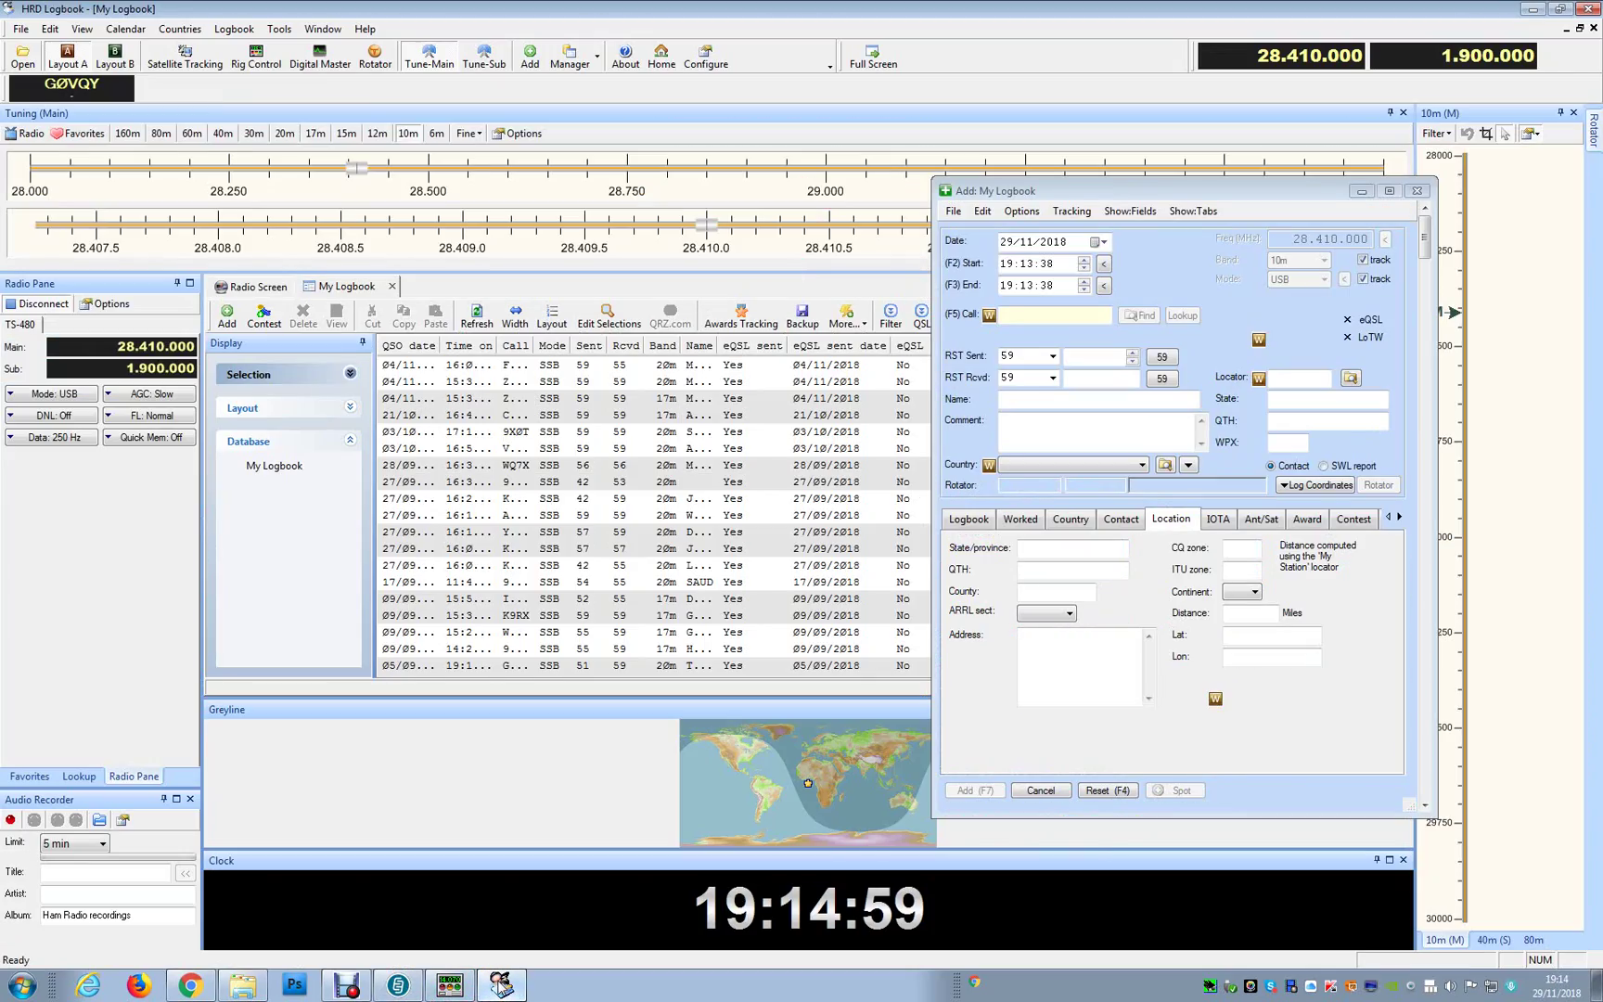